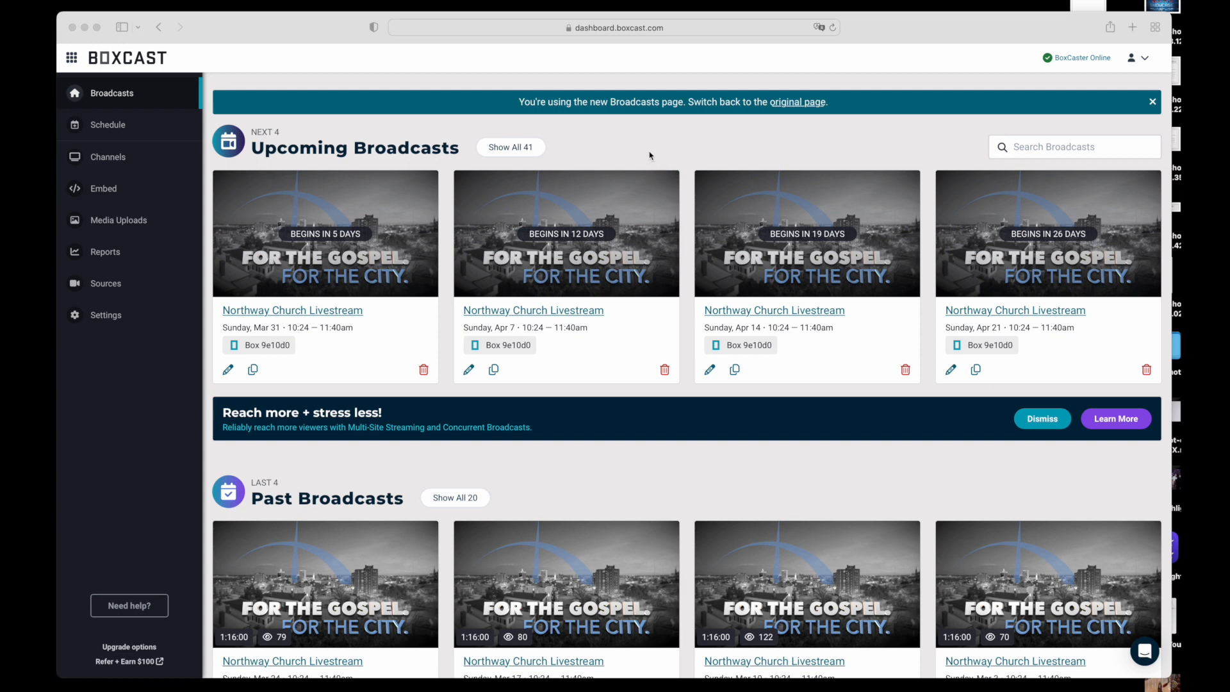
Start scheduling a single broadcast with Standard Scheduling and set its event date to Friday, March 29, 2024
{"action": "left_click", "coordinate": [110, 127]}
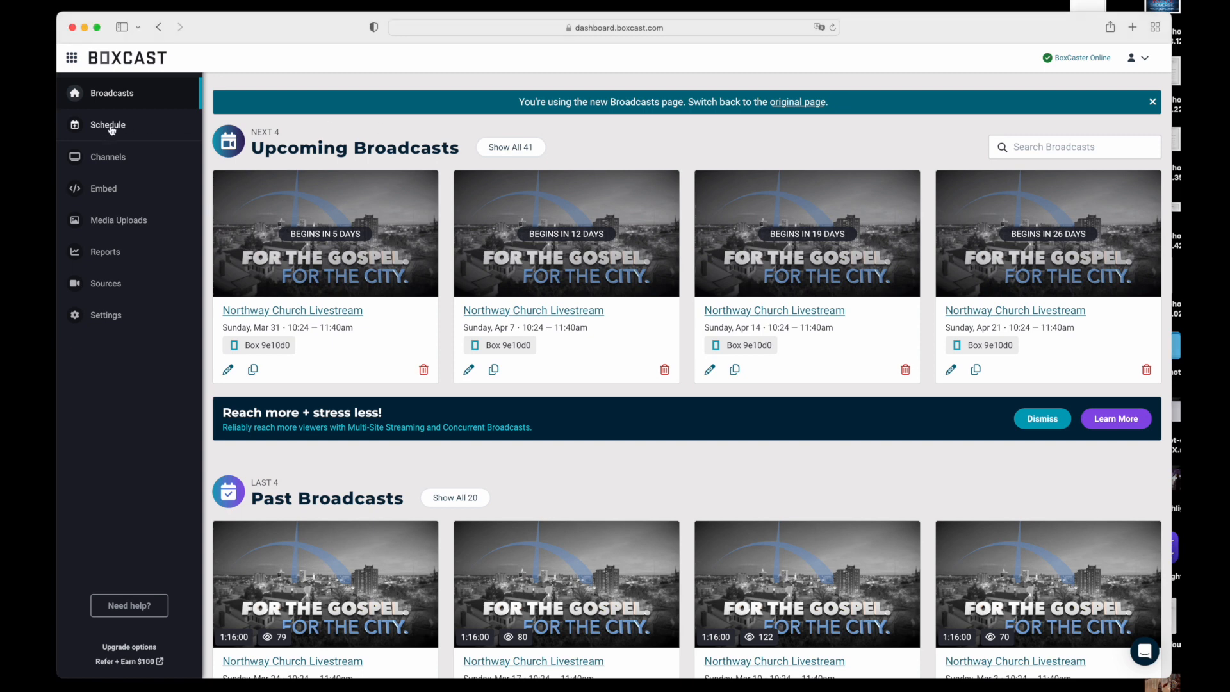
{"action": "left_click", "coordinate": [111, 128]}
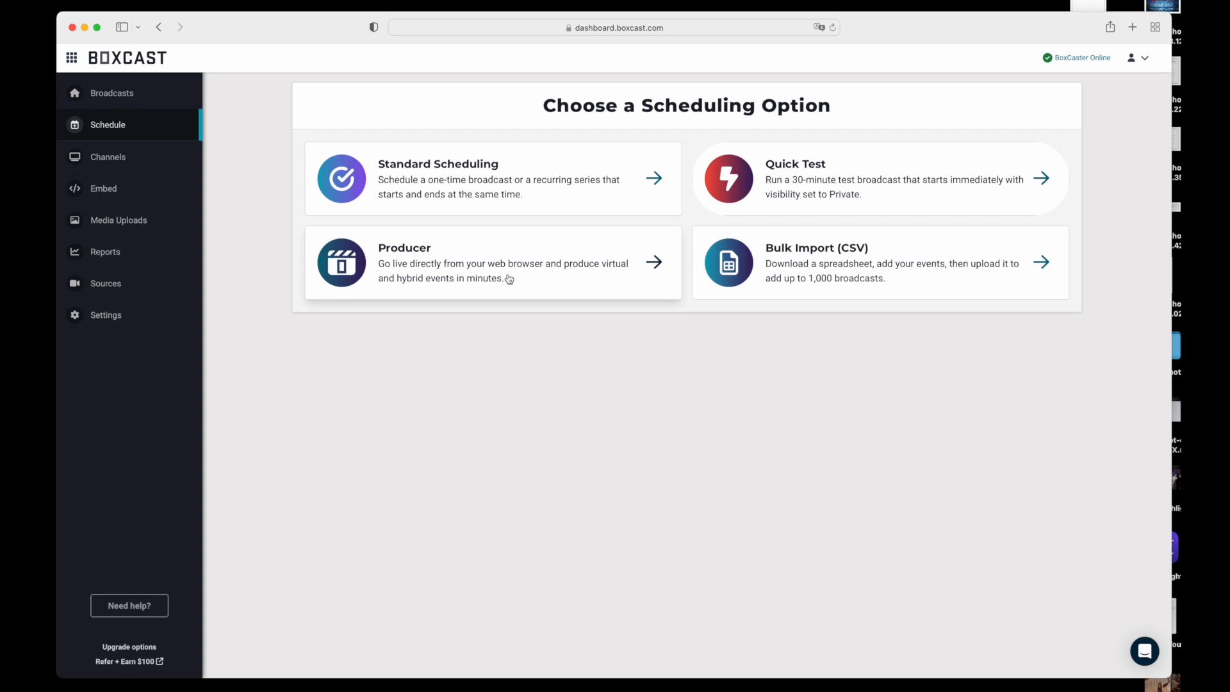
{"action": "left_click", "coordinate": [116, 286]}
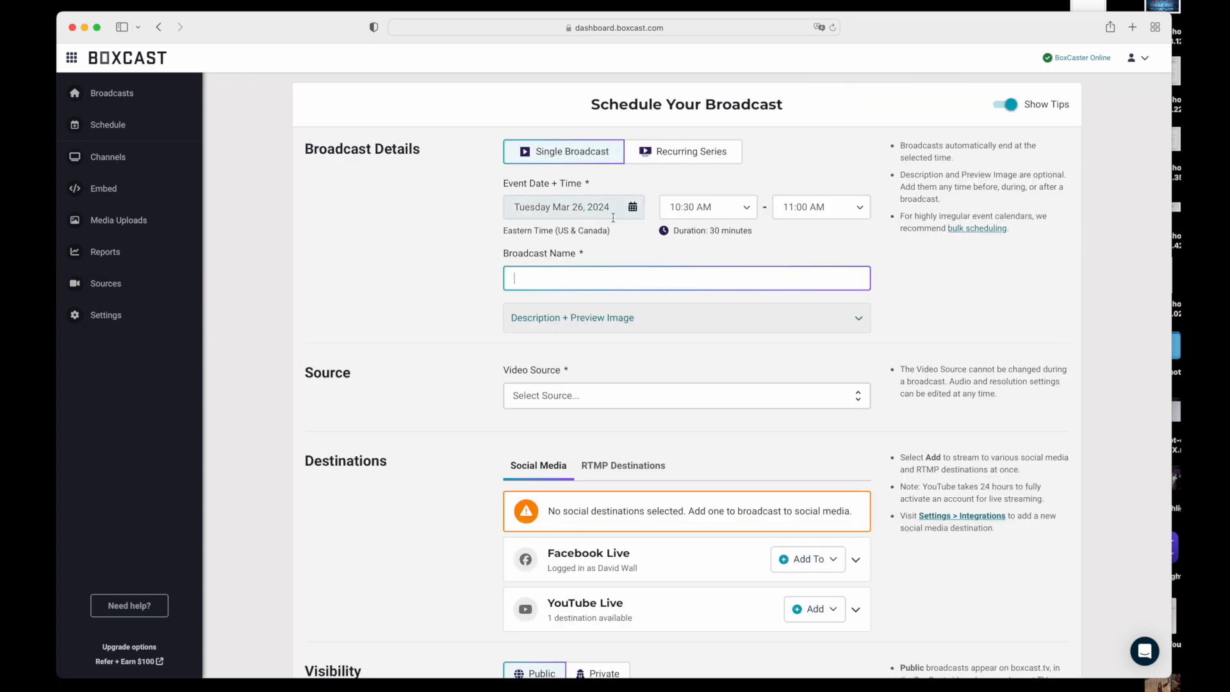
{"action": "left_click", "coordinate": [634, 210]}
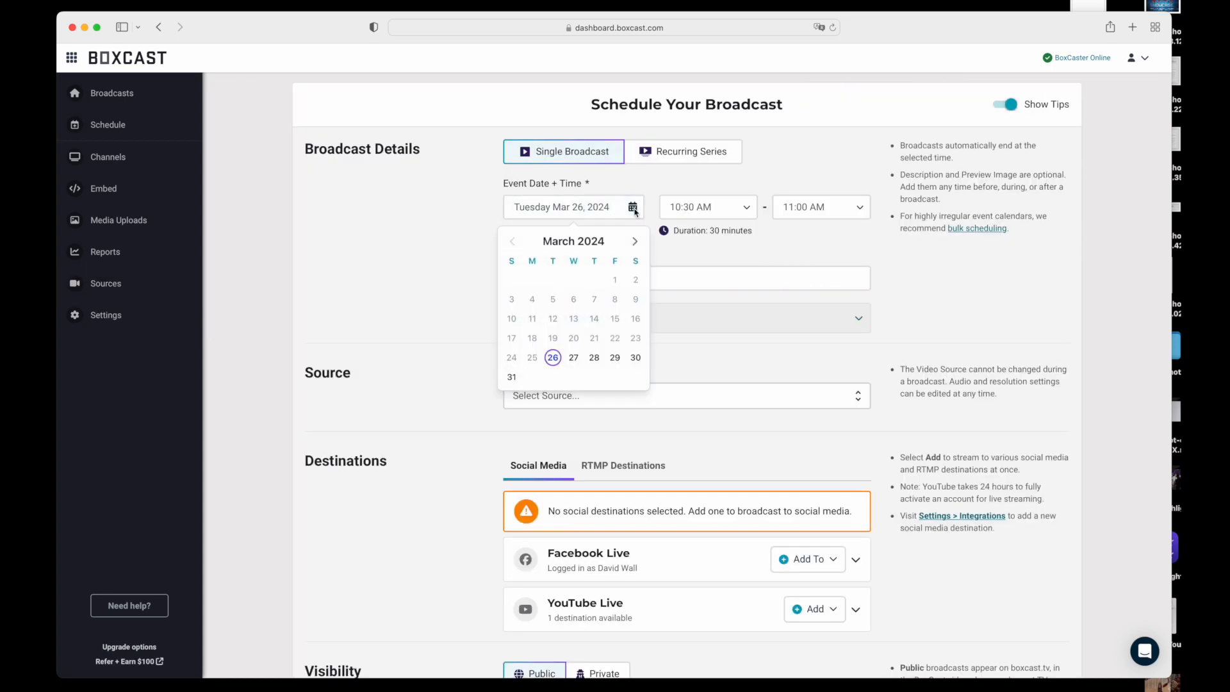
{"action": "left_click", "coordinate": [615, 357]}
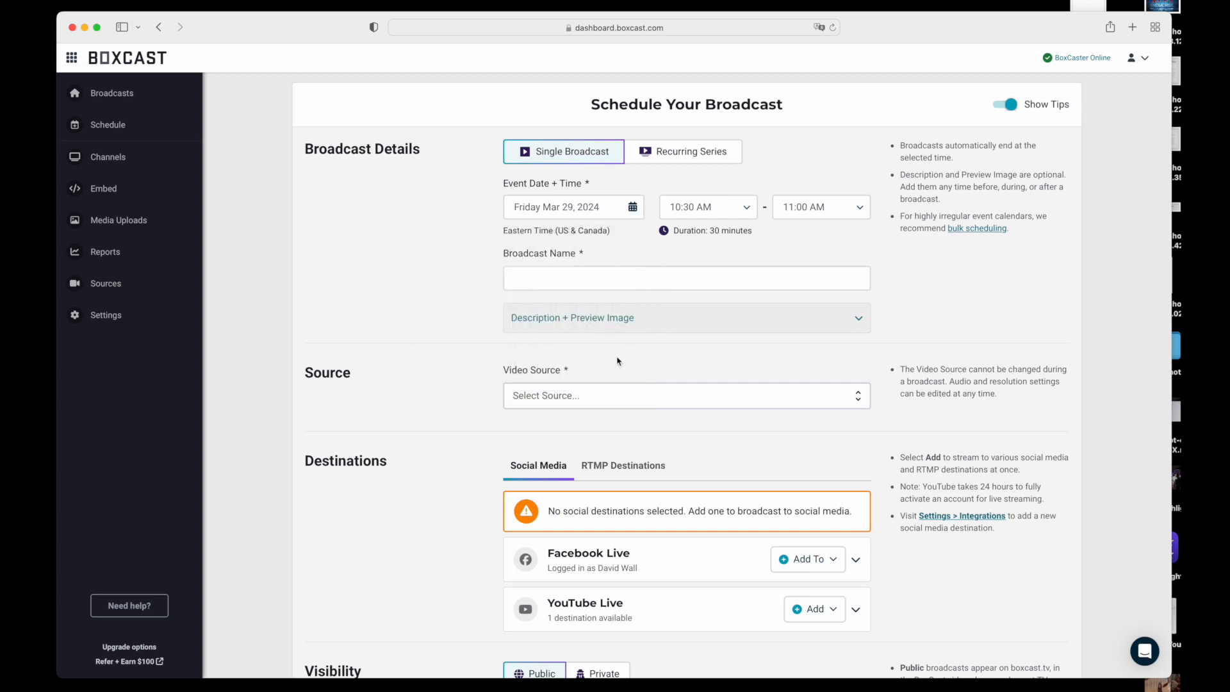
Set the broadcast's start time to 6:30 AM
{"action": "left_click", "coordinate": [748, 208]}
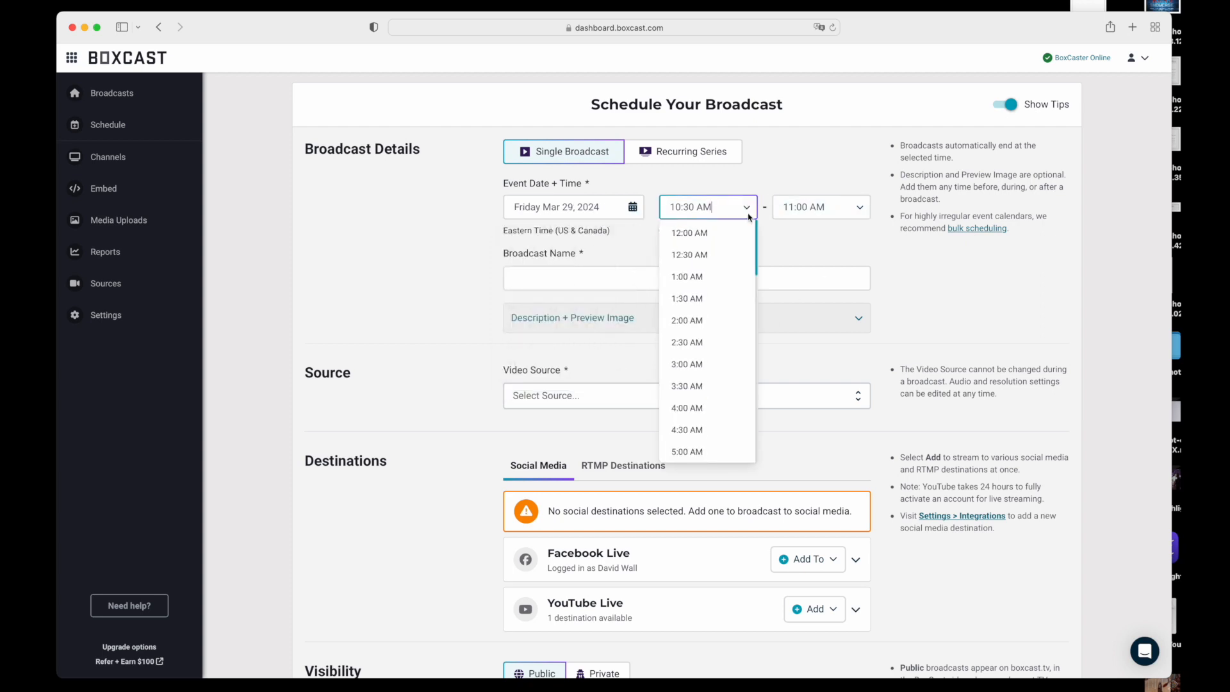
{"action": "scroll", "coordinate": [729, 378], "scroll_direction": "down", "scroll_amount": 3}
{"action": "scroll", "coordinate": [729, 373], "scroll_direction": "down", "scroll_amount": 2}
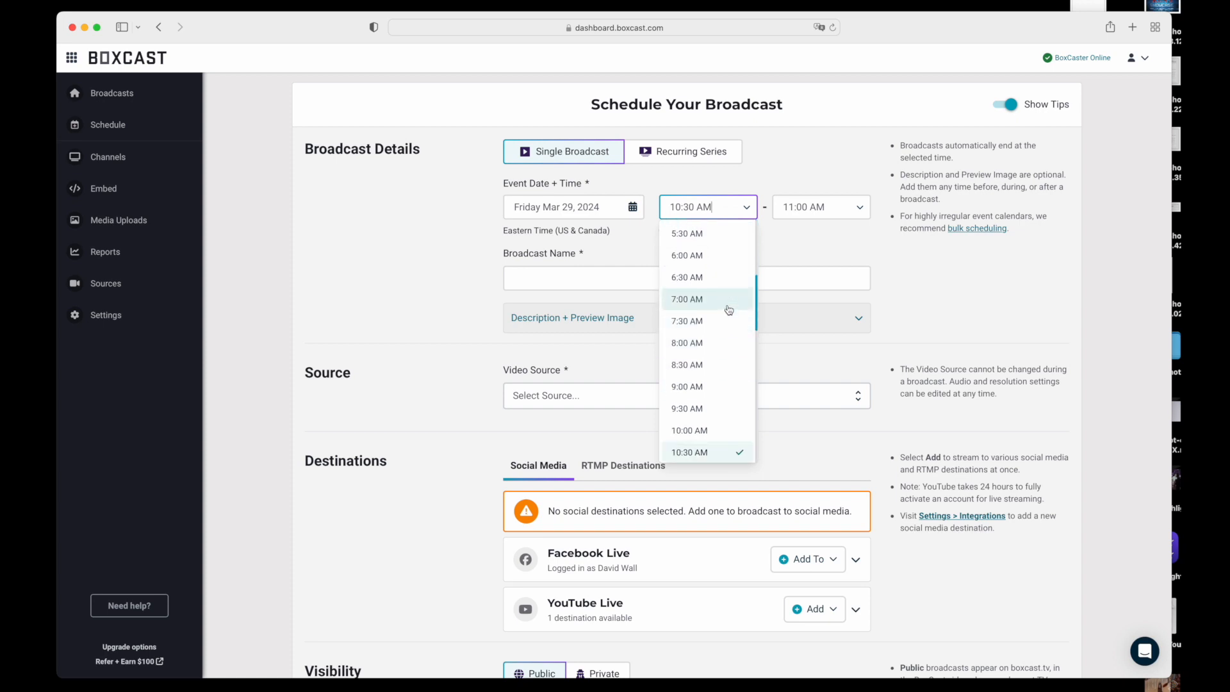
{"action": "left_click", "coordinate": [727, 279]}
Set the broadcast's start time to 6:54 PM and its end time to 8:24 PM
{"action": "left_click", "coordinate": [744, 209]}
{"action": "scroll", "coordinate": [728, 410], "scroll_direction": "down", "scroll_amount": 4}
{"action": "scroll", "coordinate": [728, 411], "scroll_direction": "down", "scroll_amount": 5}
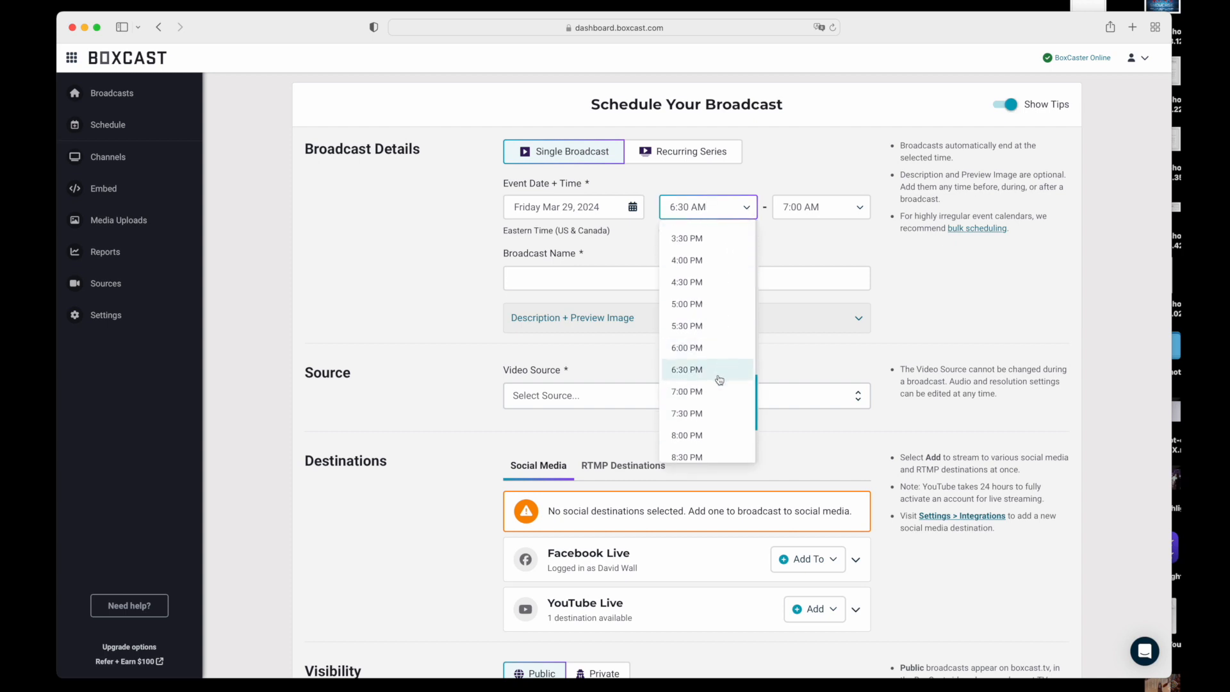
{"action": "left_click", "coordinate": [719, 378]}
{"action": "left_click", "coordinate": [686, 208]}
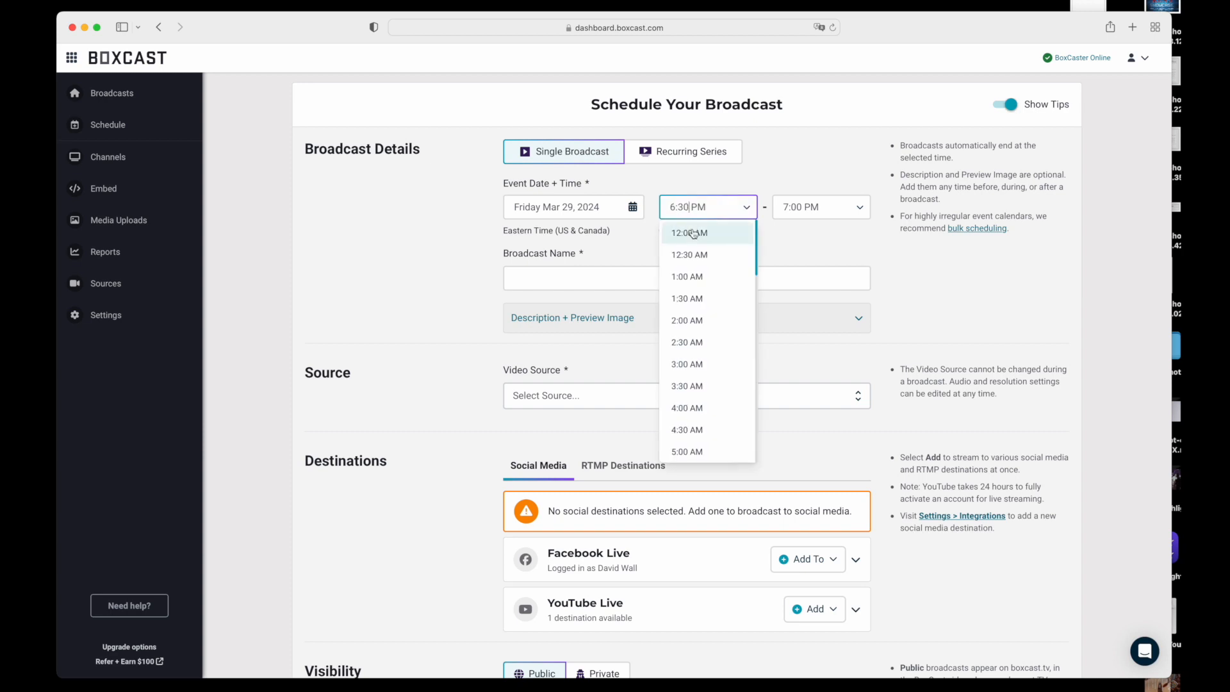
{"action": "key", "text": "BackSpace"}
{"action": "key", "text": "BackSpace"}
{"action": "type", "text": "55"}
{"action": "key", "text": "BackSpace"}
{"action": "type", "text": "4"}
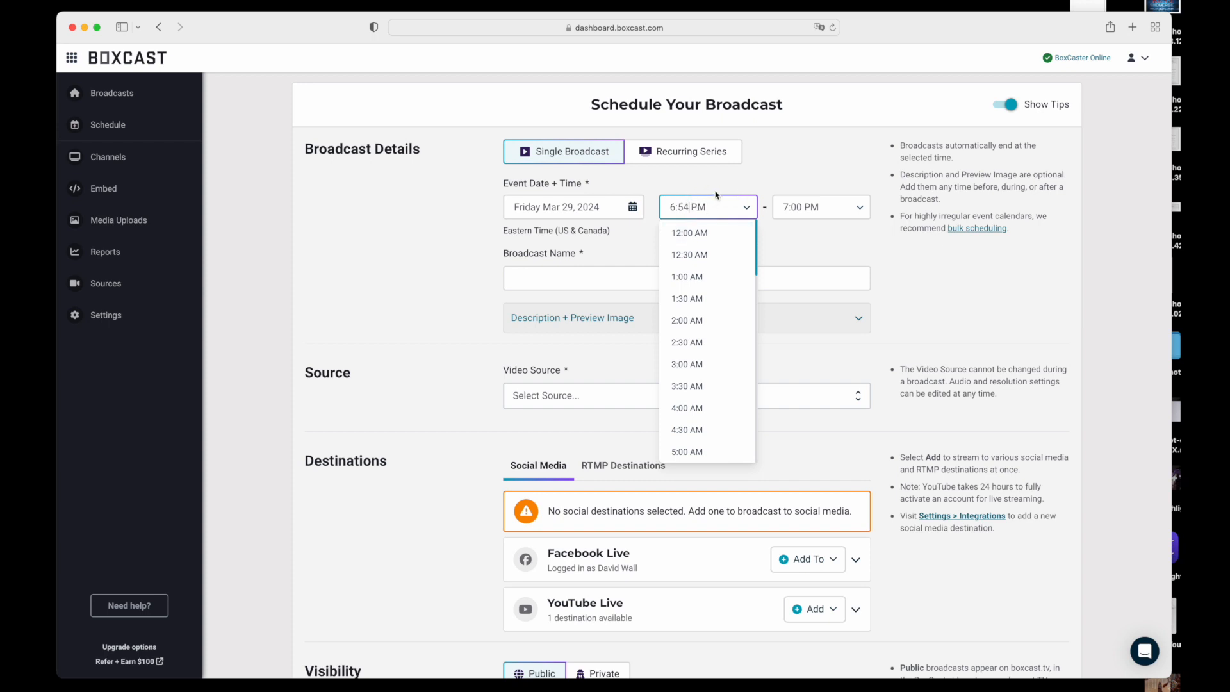
{"action": "left_click", "coordinate": [860, 212]}
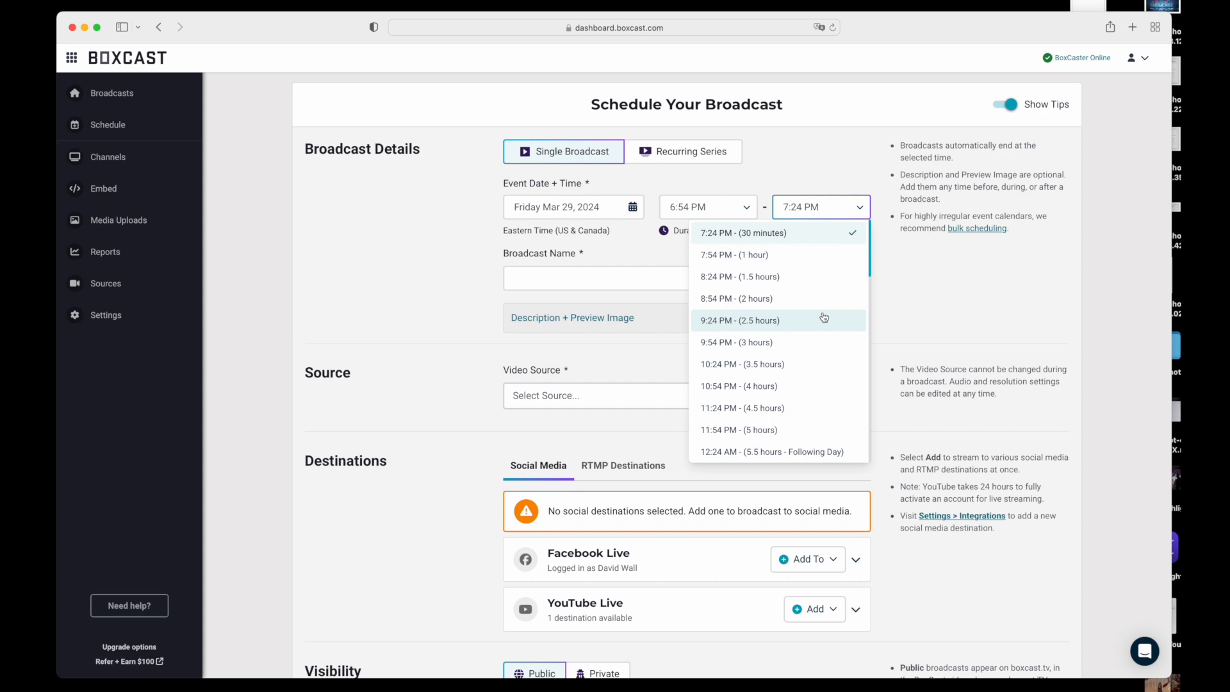
{"action": "left_click", "coordinate": [723, 278]}
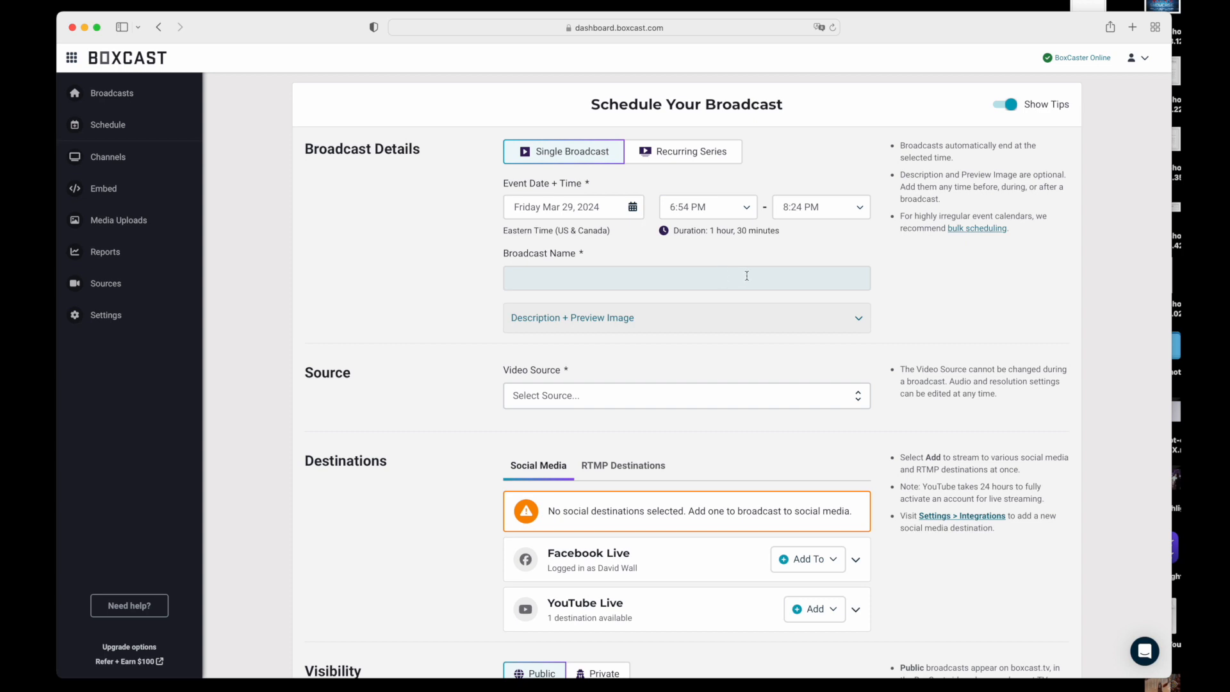
Name the broadcast "Northway Church Good Friday Night of Worship" and expand its description and preview image settings
{"action": "left_click", "coordinate": [747, 276]}
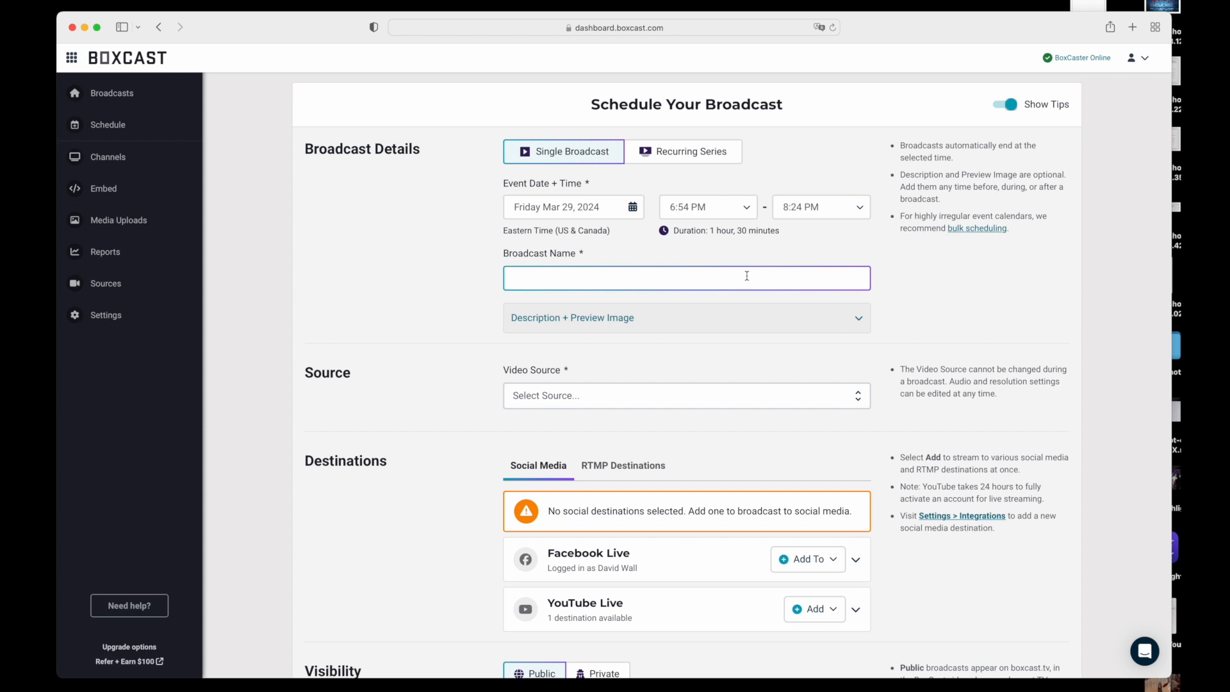
{"action": "type", "text": "Northway Church Good Friday Night of Worship"}
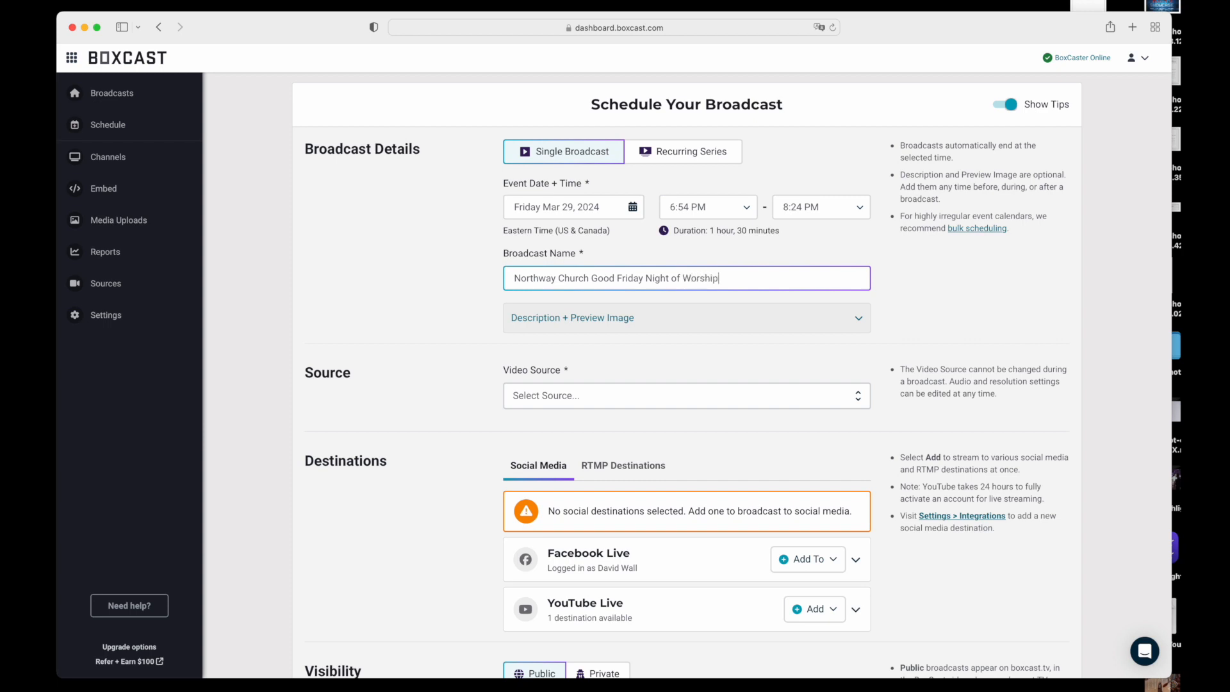
{"action": "left_click", "coordinate": [811, 352]}
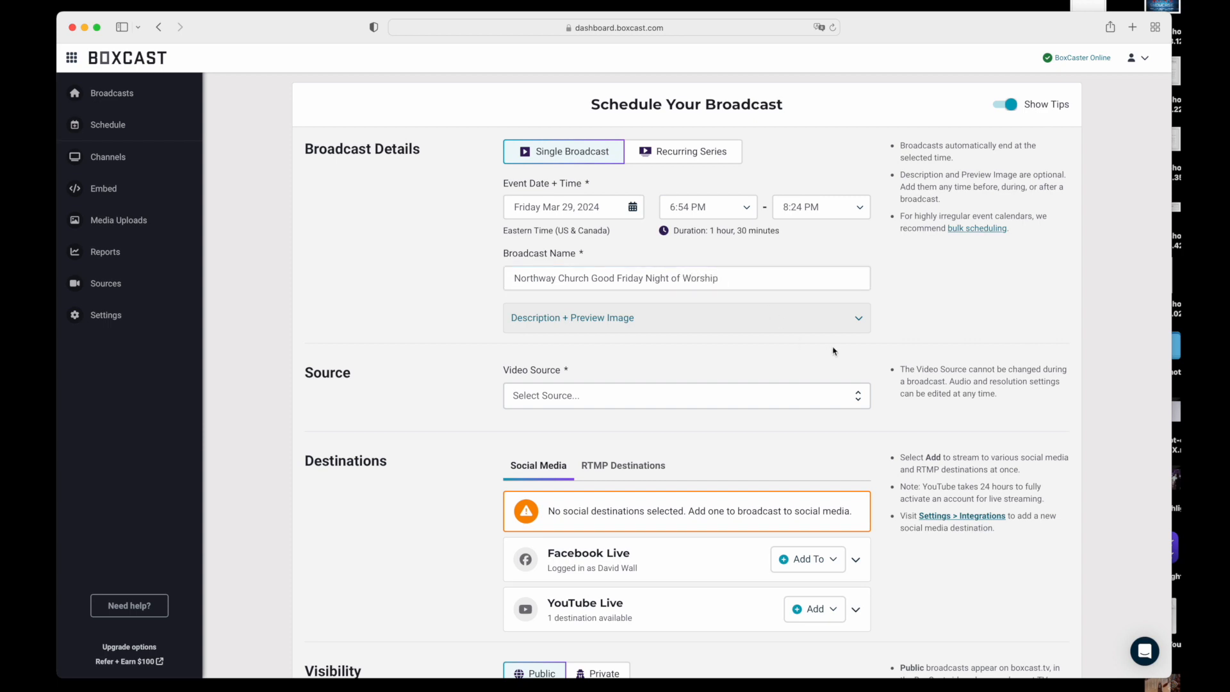
{"action": "left_click", "coordinate": [859, 318]}
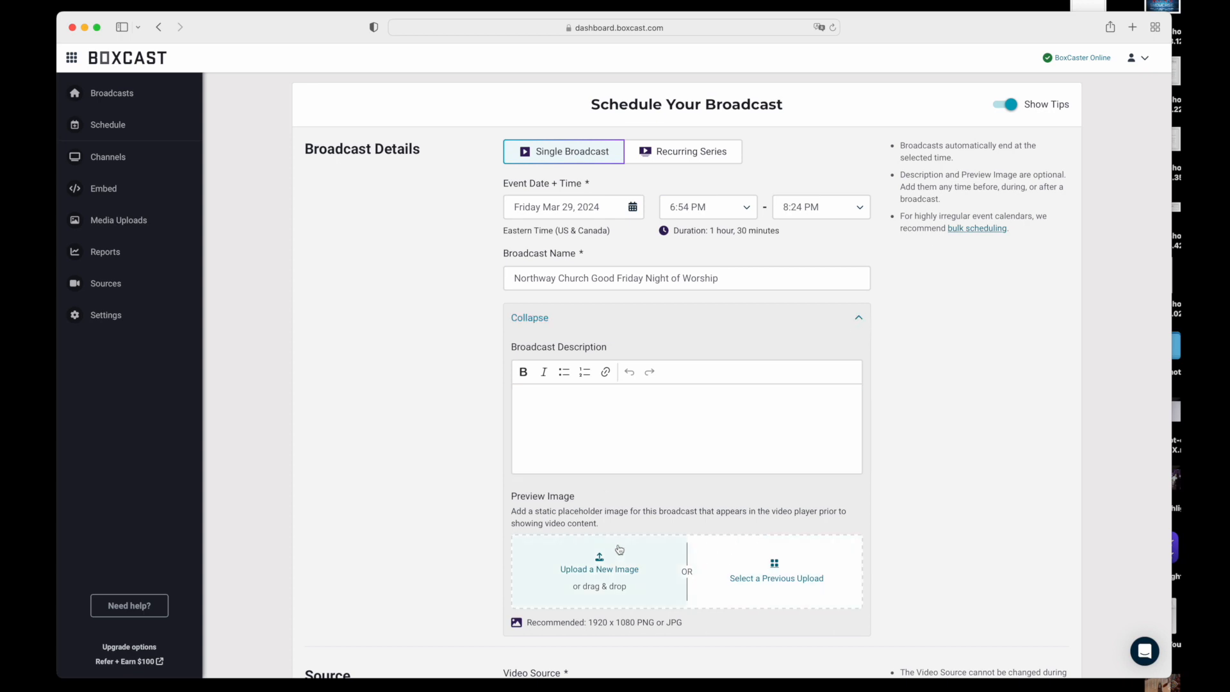
Upload Good Friday NOW logo.png from the Media folder as the broadcast's preview image
{"action": "scroll", "coordinate": [453, 562], "scroll_direction": "down", "scroll_amount": 1}
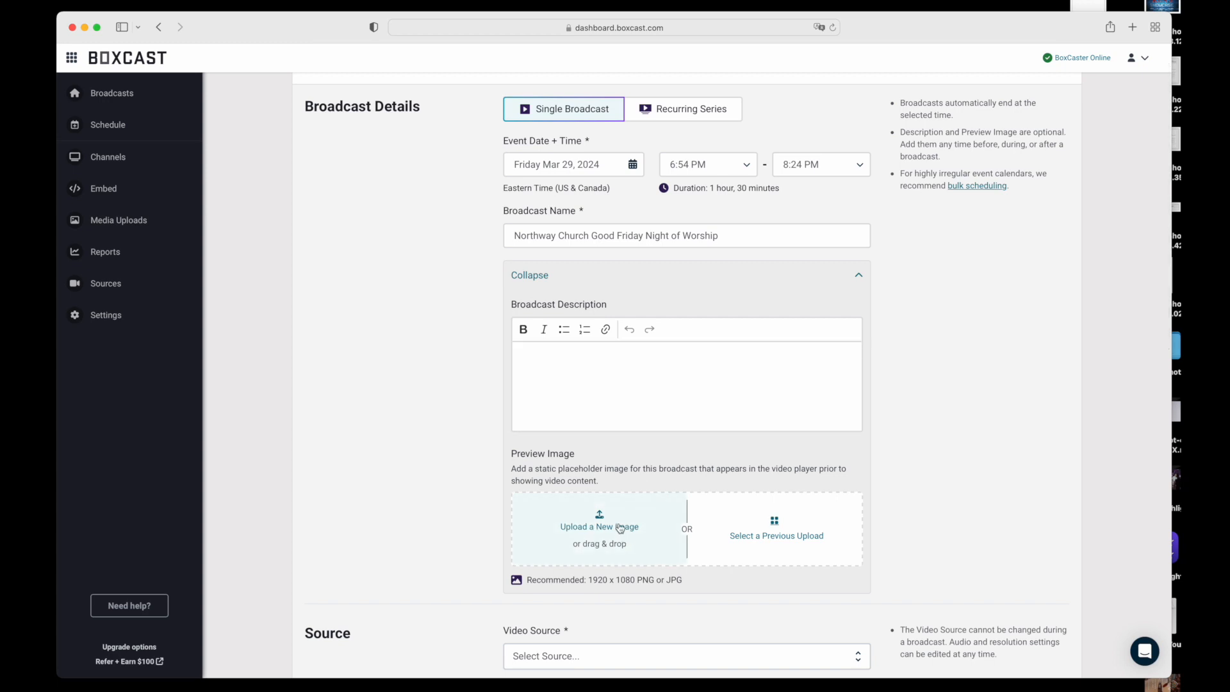
{"action": "left_click", "coordinate": [609, 523]}
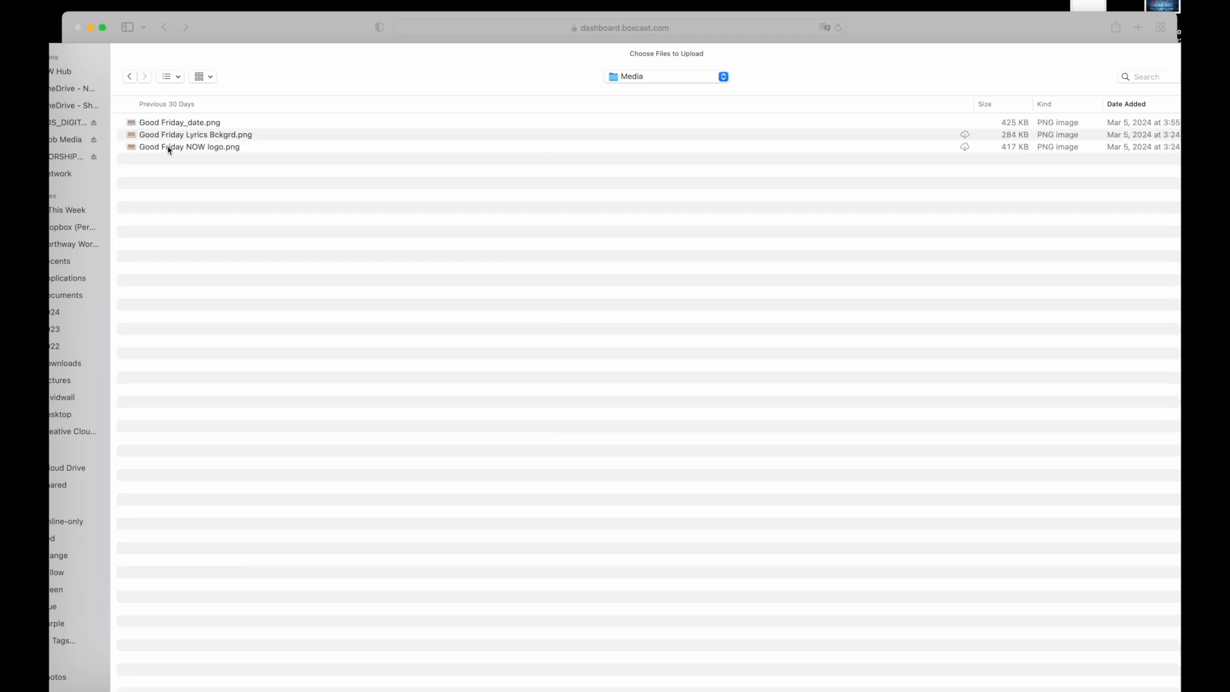
{"action": "left_click", "coordinate": [170, 146]}
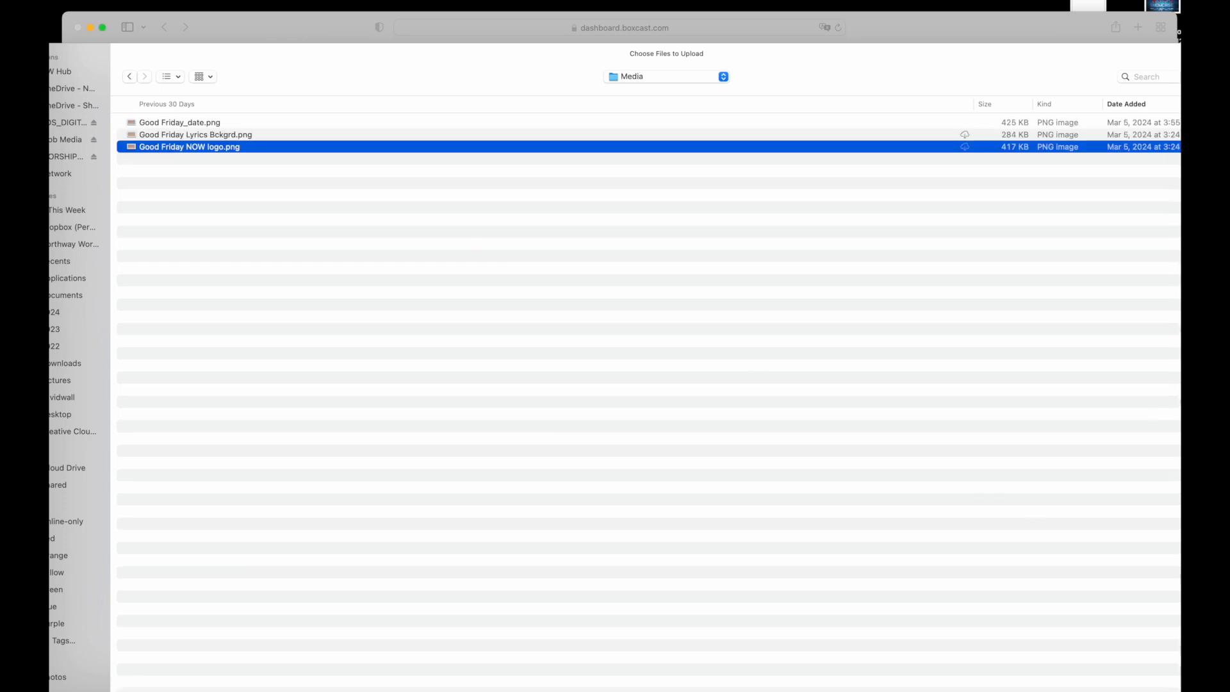
{"action": "key", "text": "Return"}
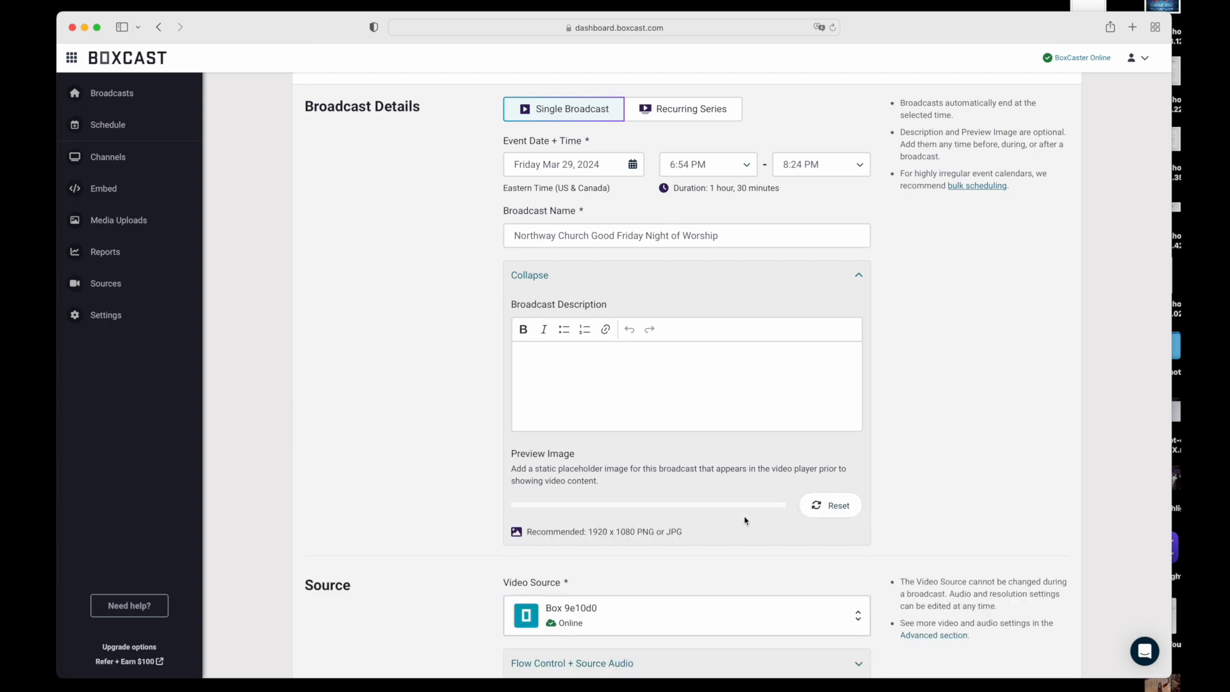
{"action": "scroll", "coordinate": [745, 520], "scroll_direction": "down", "scroll_amount": 3}
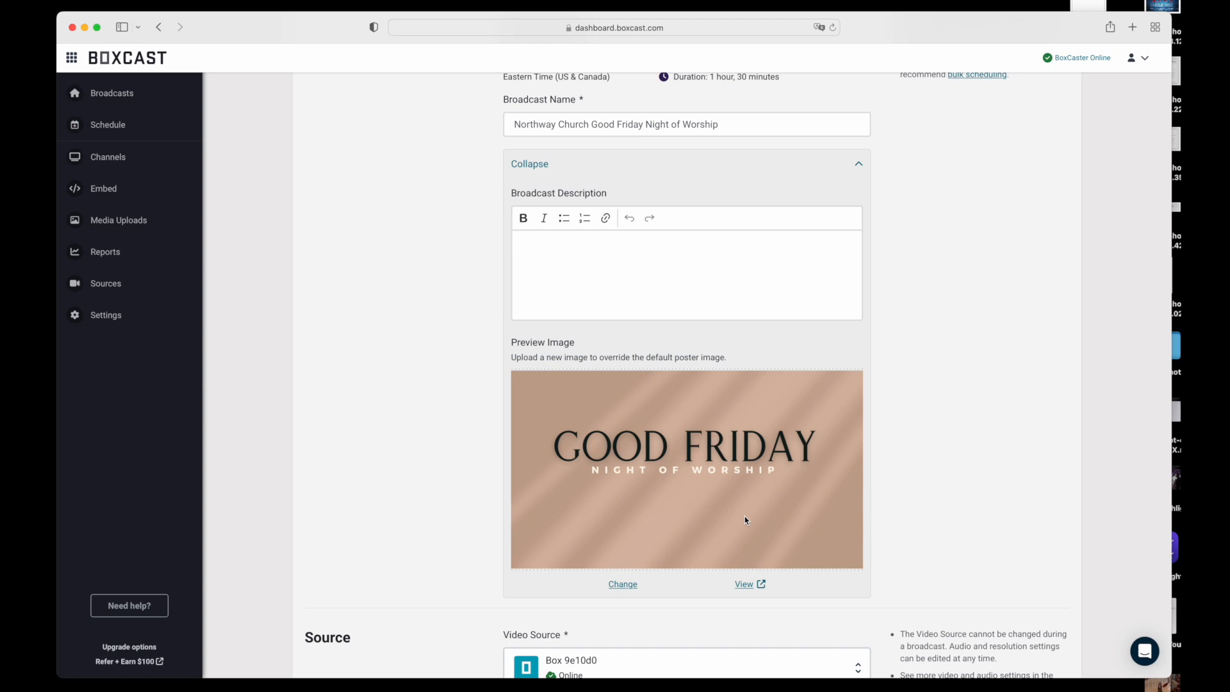
{"action": "scroll", "coordinate": [745, 520], "scroll_direction": "down", "scroll_amount": 1}
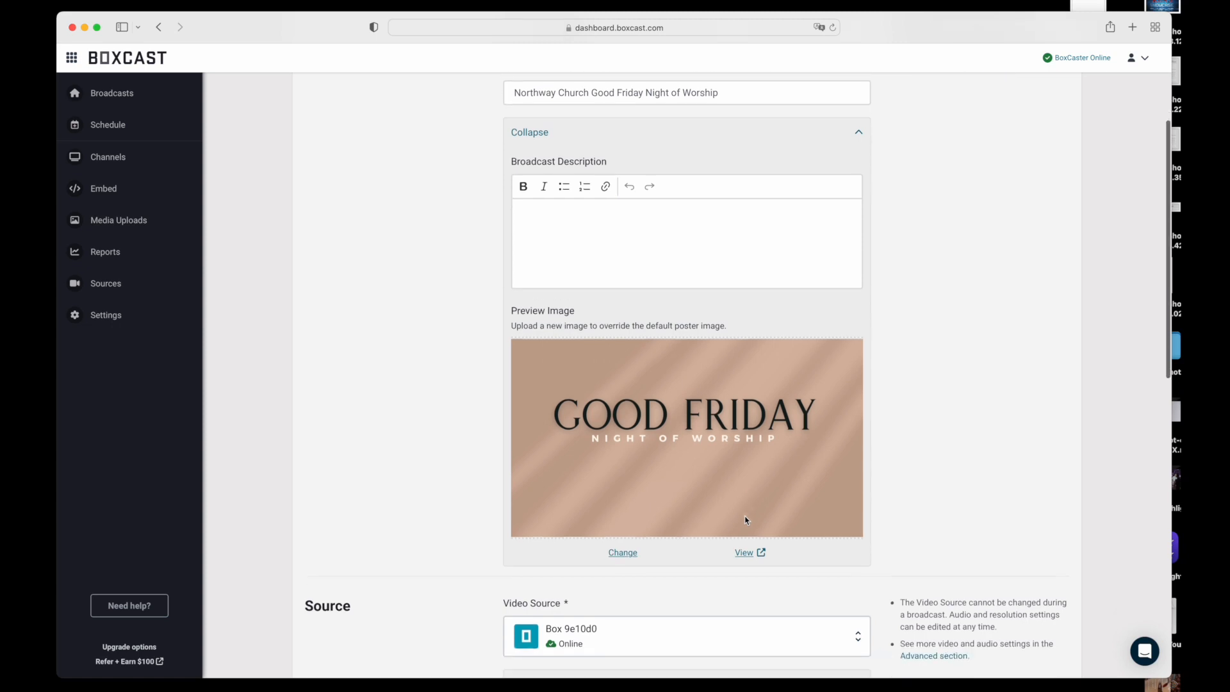
Replace the broadcast's preview image with Good Friday_date.png from the Media folder
{"action": "left_click", "coordinate": [623, 553]}
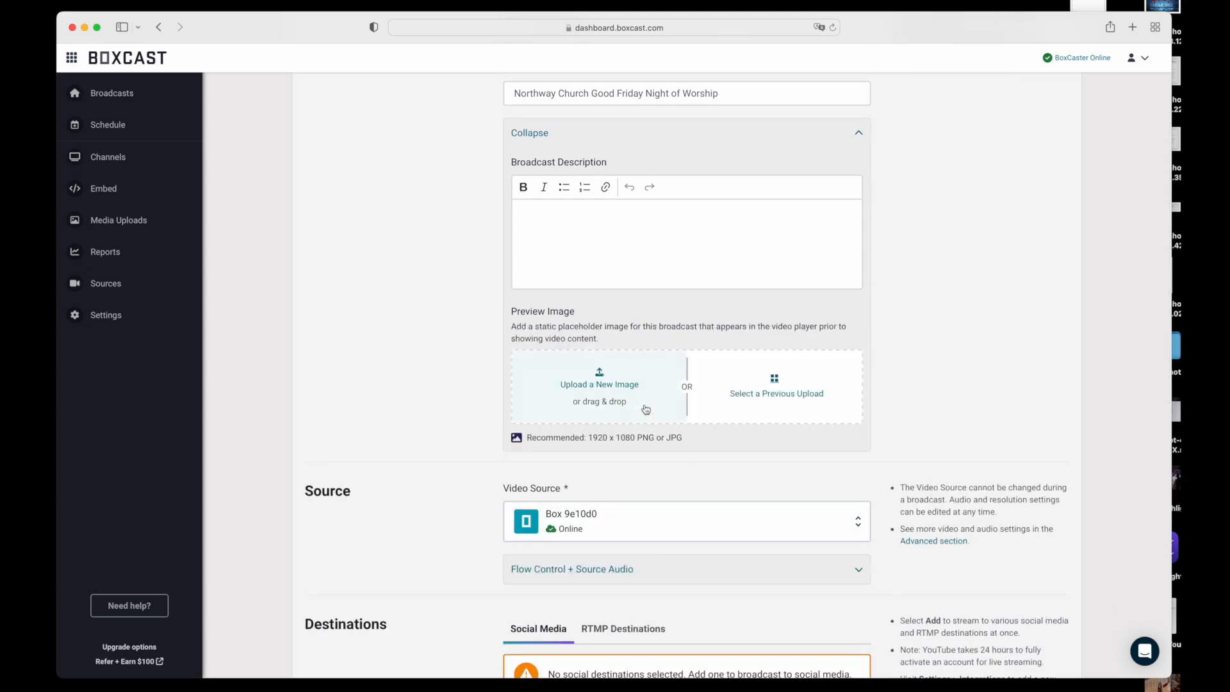
{"action": "left_click", "coordinate": [641, 407]}
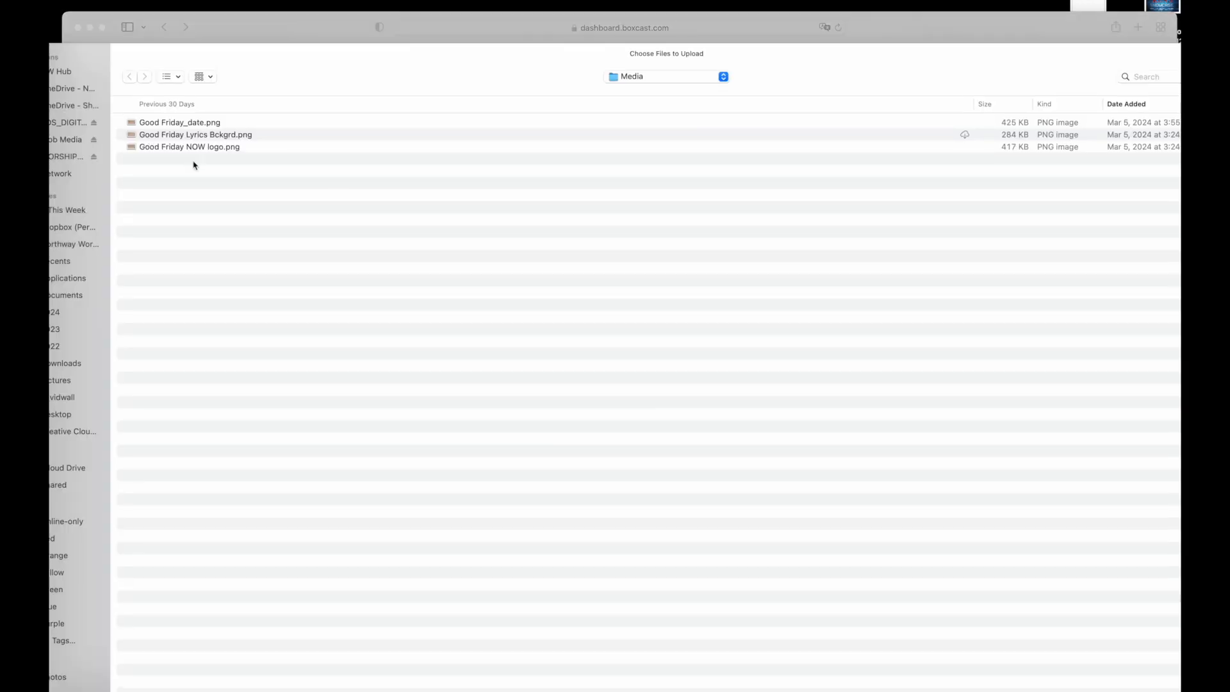
{"action": "left_click", "coordinate": [189, 125]}
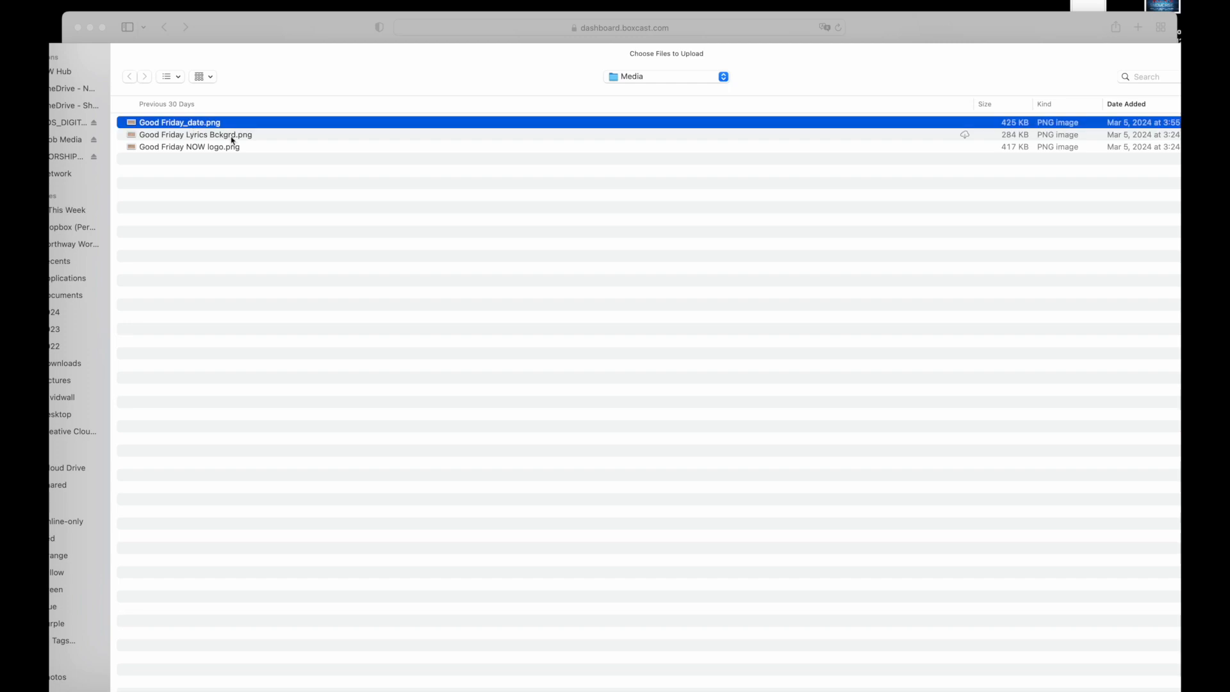
{"action": "key", "text": "Return"}
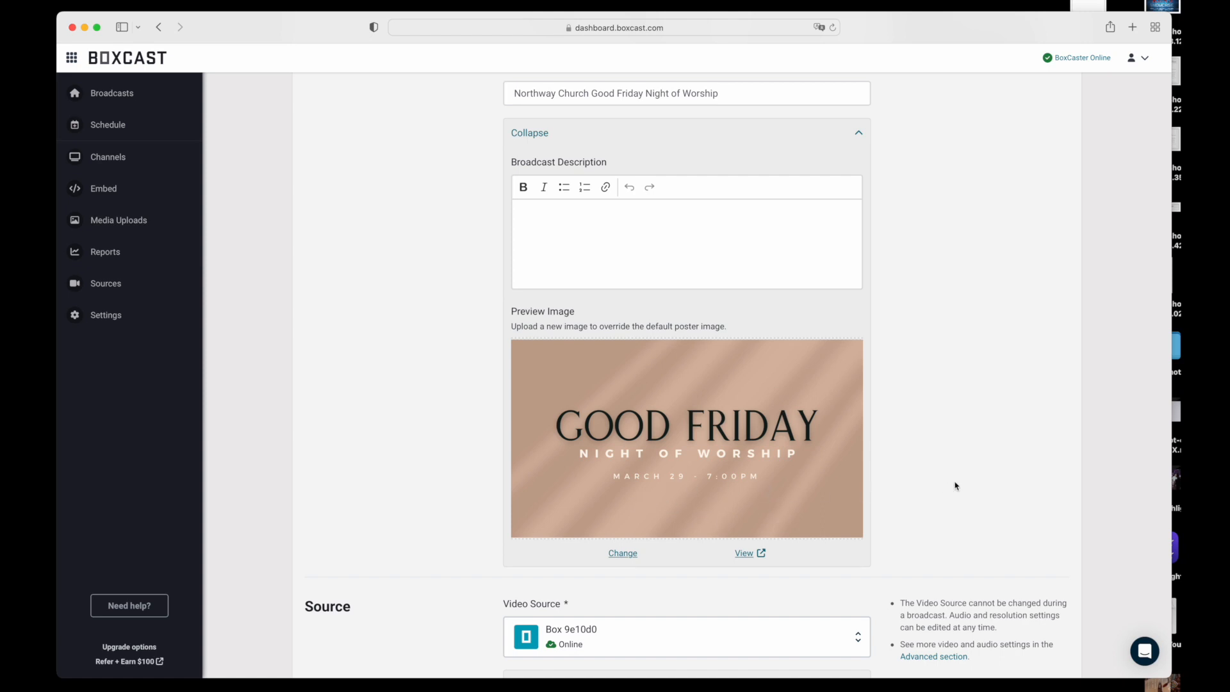
Add Facebook Live as a page destination, using the page "Northway Church, Macon, GA"
{"action": "scroll", "coordinate": [956, 486], "scroll_direction": "down", "scroll_amount": 5}
{"action": "scroll", "coordinate": [956, 486], "scroll_direction": "down", "scroll_amount": 3}
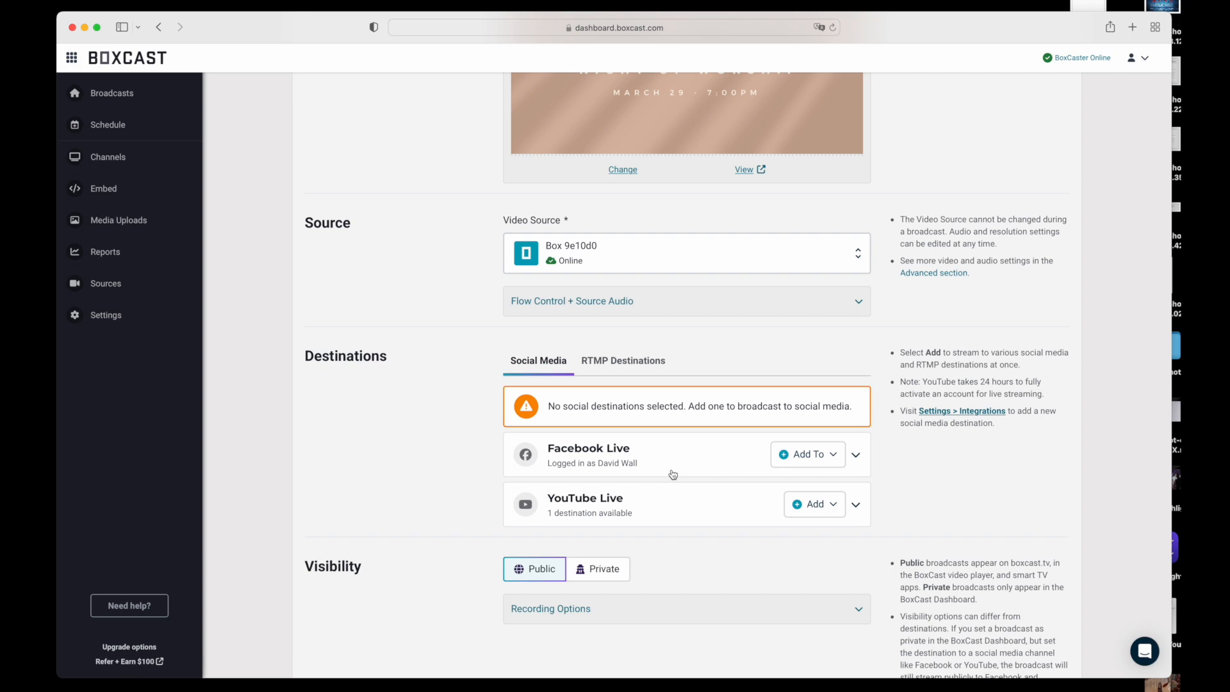
{"action": "left_click", "coordinate": [837, 461]}
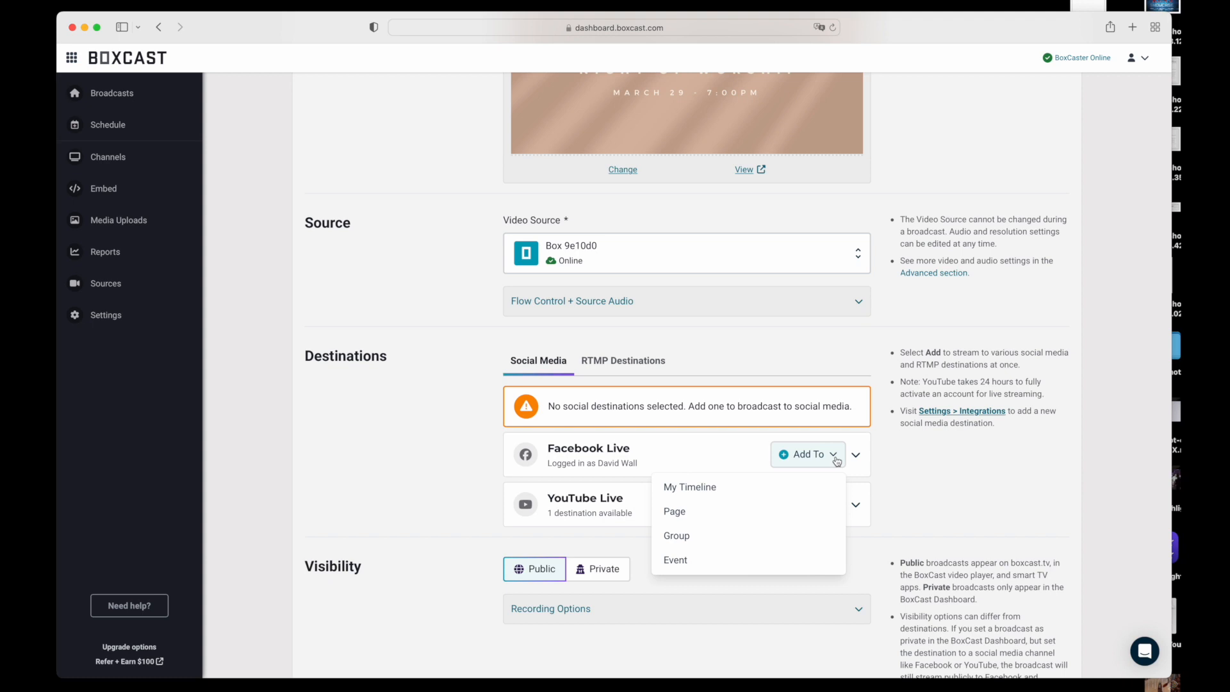
{"action": "left_click", "coordinate": [732, 514]}
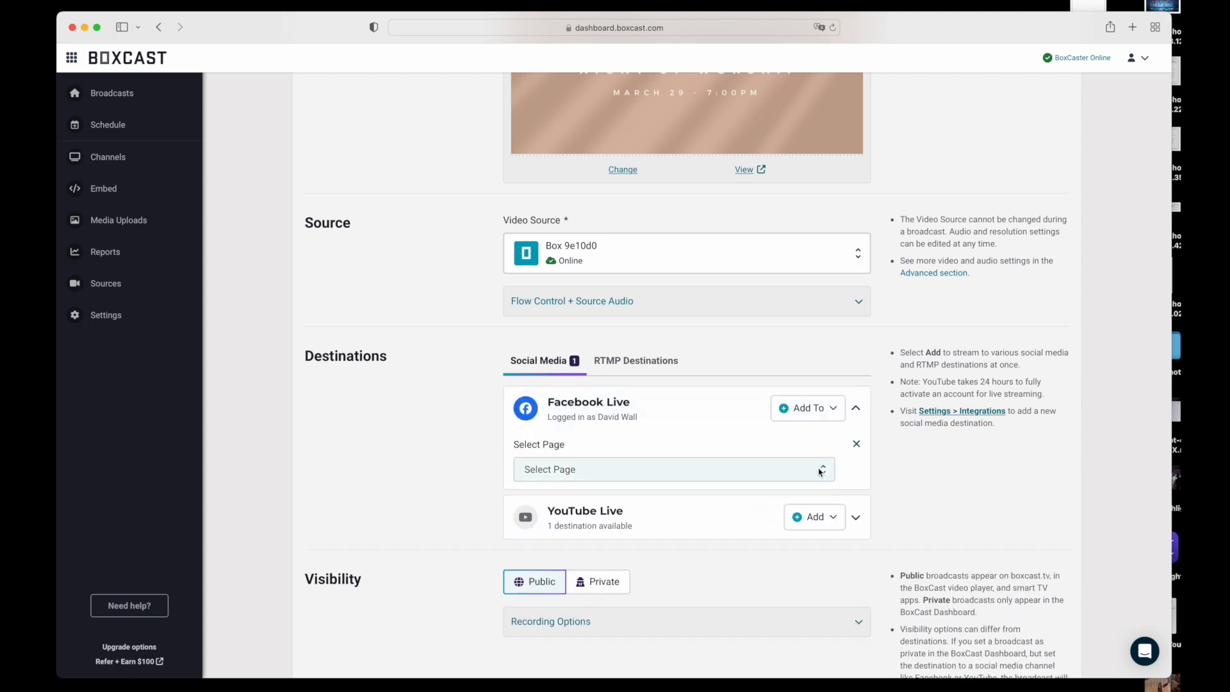
{"action": "left_click", "coordinate": [820, 472]}
{"action": "left_click", "coordinate": [708, 491]}
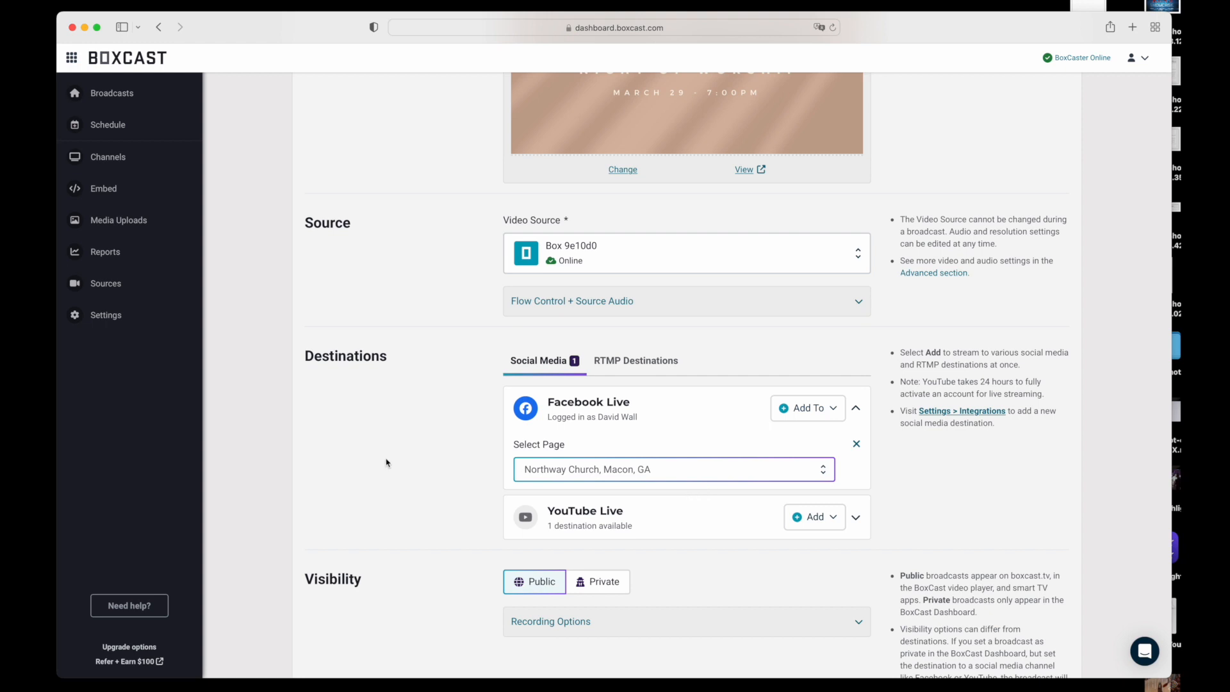
{"action": "left_click", "coordinate": [458, 463]}
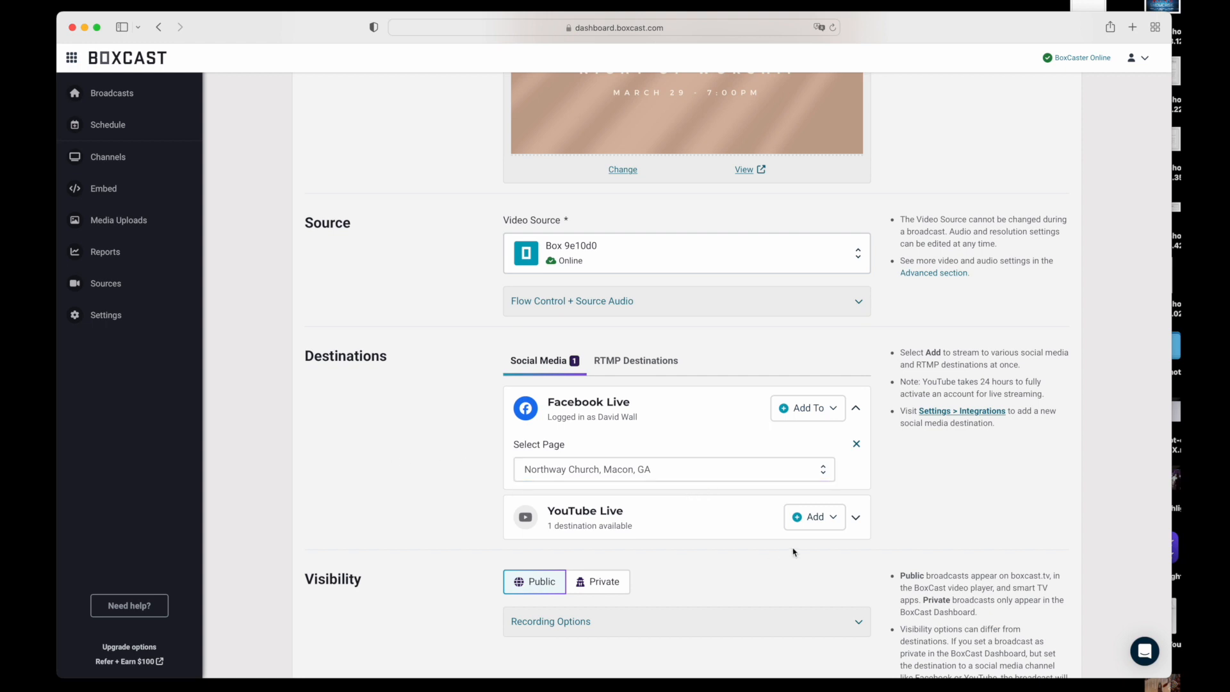
Add the Northway Church Macon Media account as a YouTube Live destination and set its visibility to Public
{"action": "left_click", "coordinate": [833, 519]}
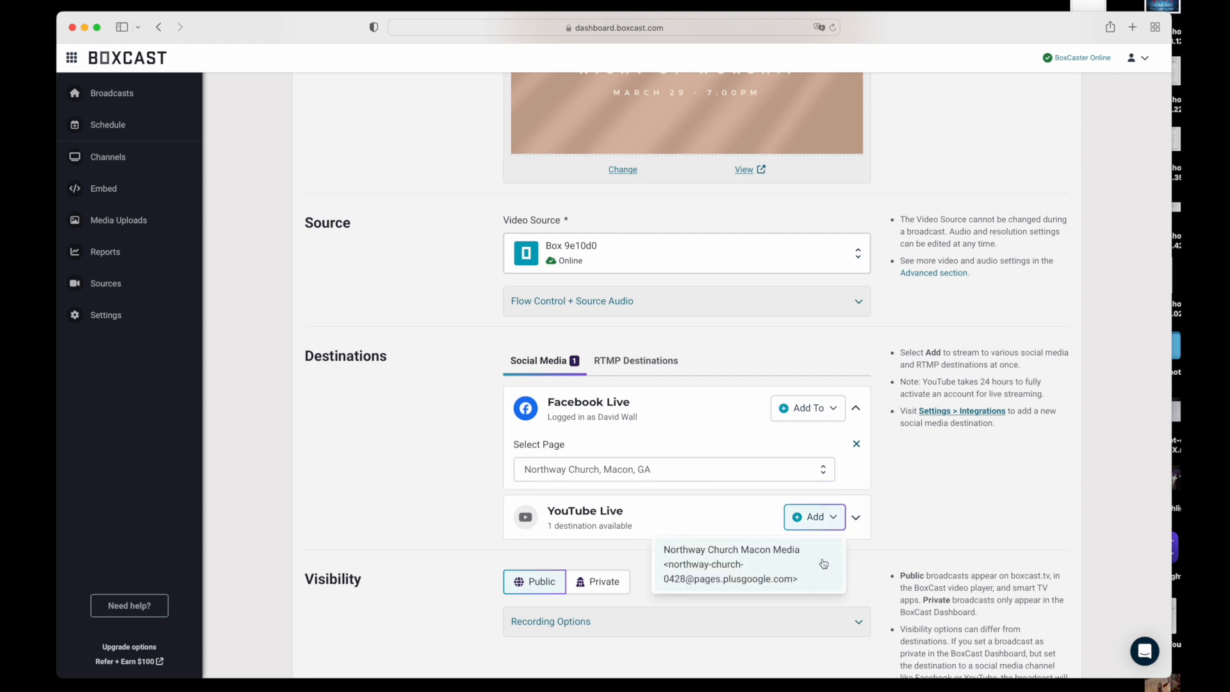
{"action": "left_click", "coordinate": [758, 563]}
{"action": "scroll", "coordinate": [446, 500], "scroll_direction": "down", "scroll_amount": 1}
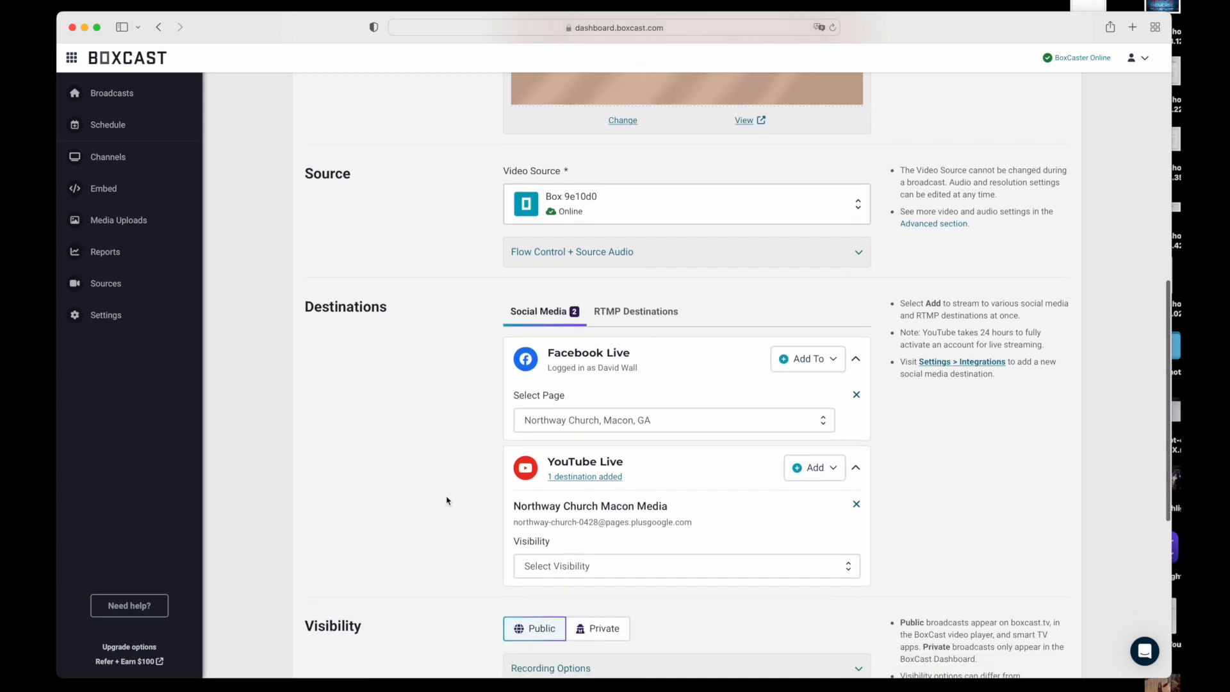
{"action": "scroll", "coordinate": [447, 501], "scroll_direction": "down", "scroll_amount": 1}
{"action": "left_click", "coordinate": [637, 513]}
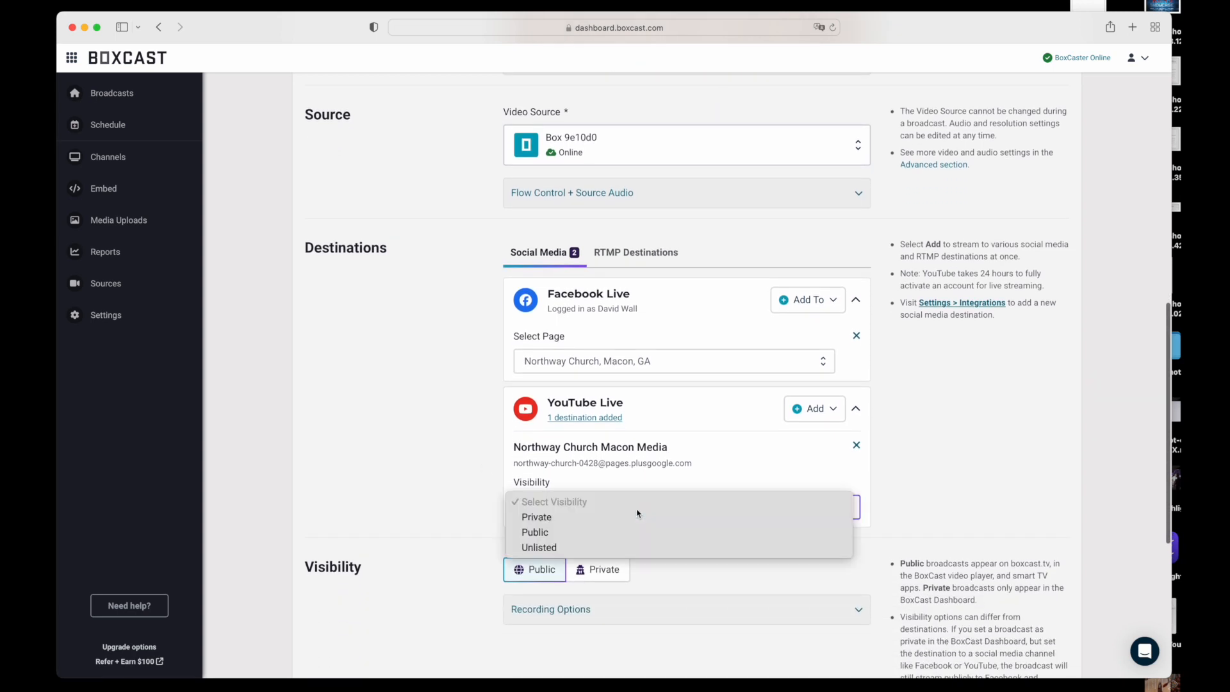
{"action": "left_click", "coordinate": [568, 532]}
{"action": "scroll", "coordinate": [443, 466], "scroll_direction": "down", "scroll_amount": 4}
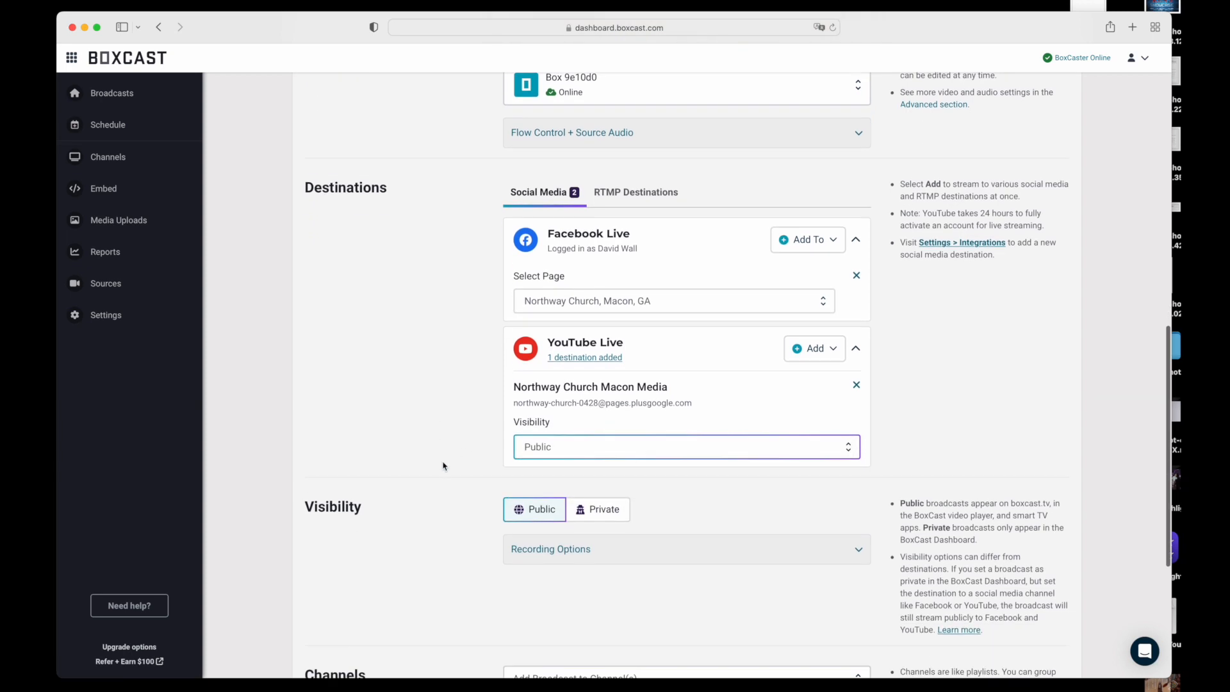
Expand the broadcast's recording options under Visibility and examine the private-after-broadcast and record settings
{"action": "left_click", "coordinate": [730, 506]}
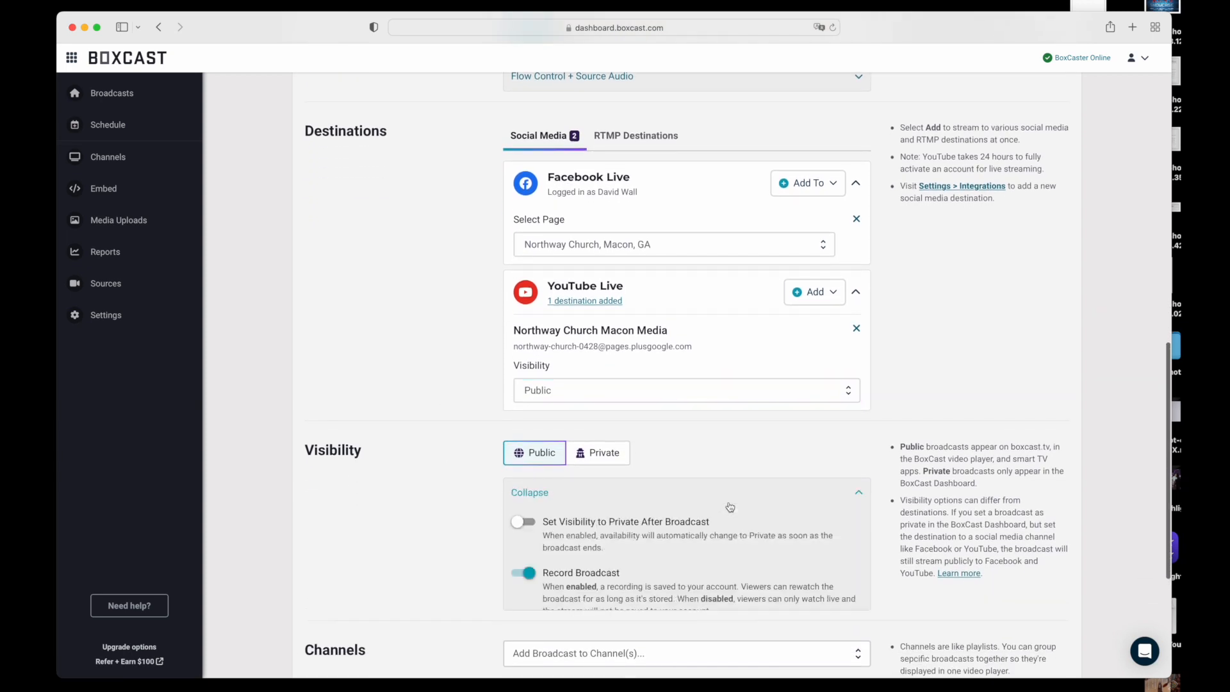
{"action": "scroll", "coordinate": [401, 542], "scroll_direction": "down", "scroll_amount": 1}
{"action": "scroll", "coordinate": [401, 542], "scroll_direction": "down", "scroll_amount": 1}
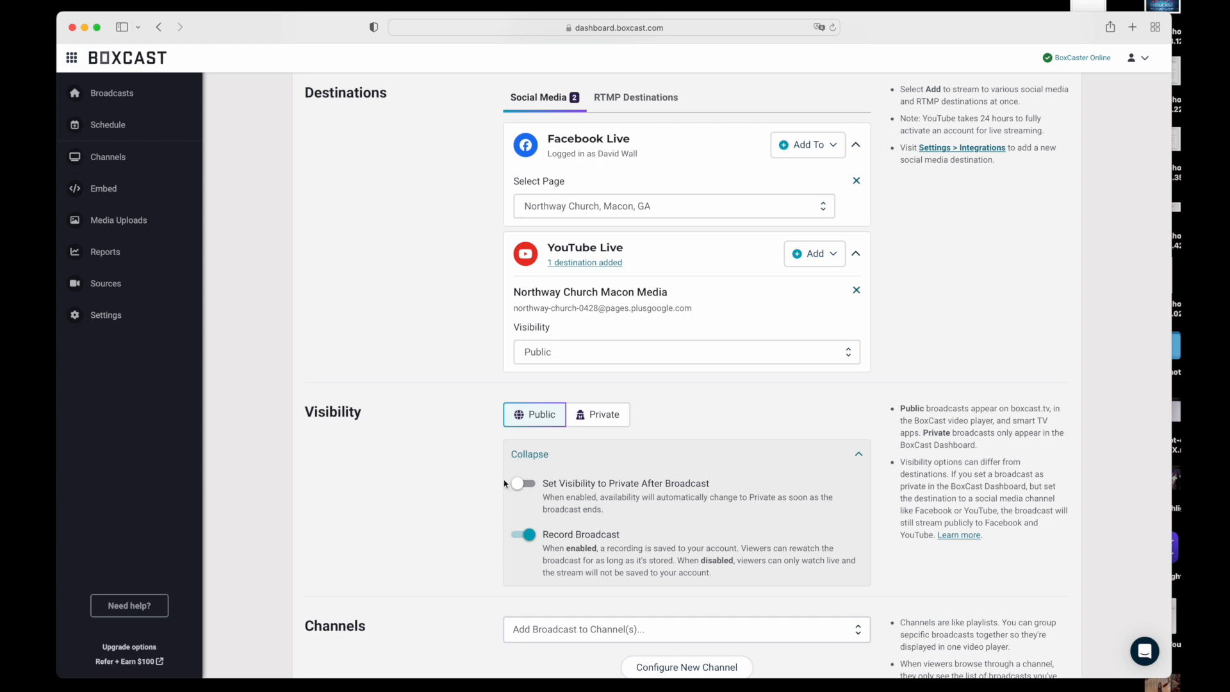
{"action": "scroll", "coordinate": [423, 489], "scroll_direction": "down", "scroll_amount": 3}
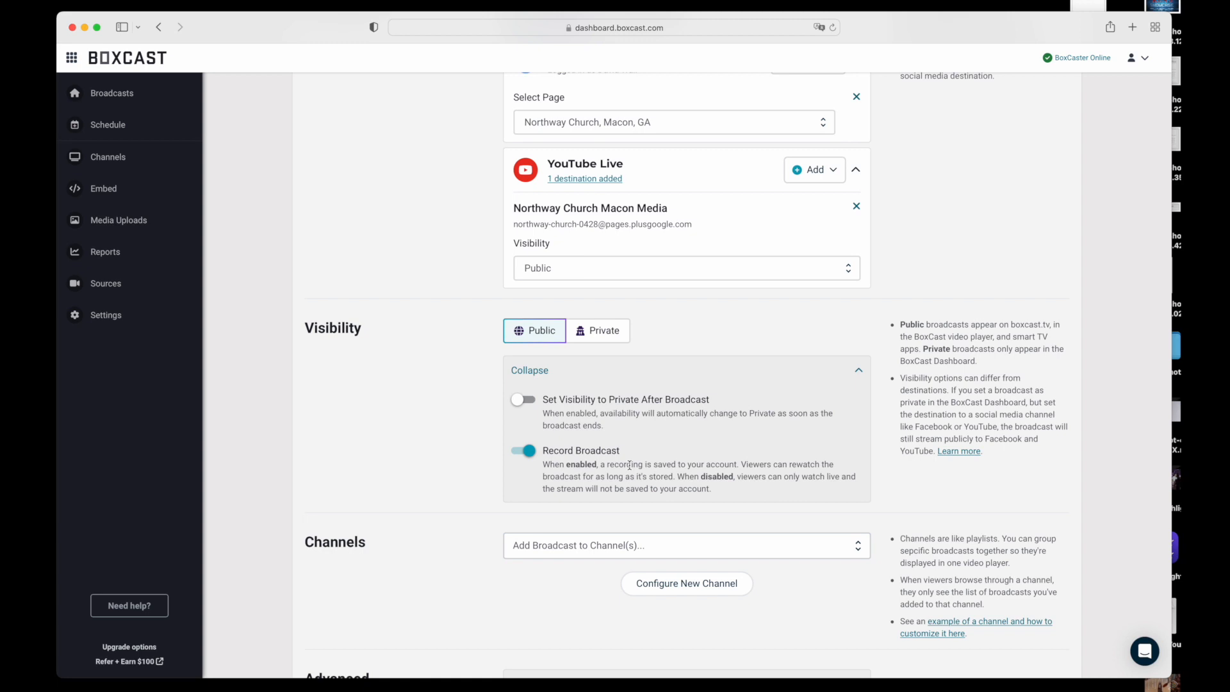
{"action": "scroll", "coordinate": [634, 471], "scroll_direction": "down", "scroll_amount": 5}
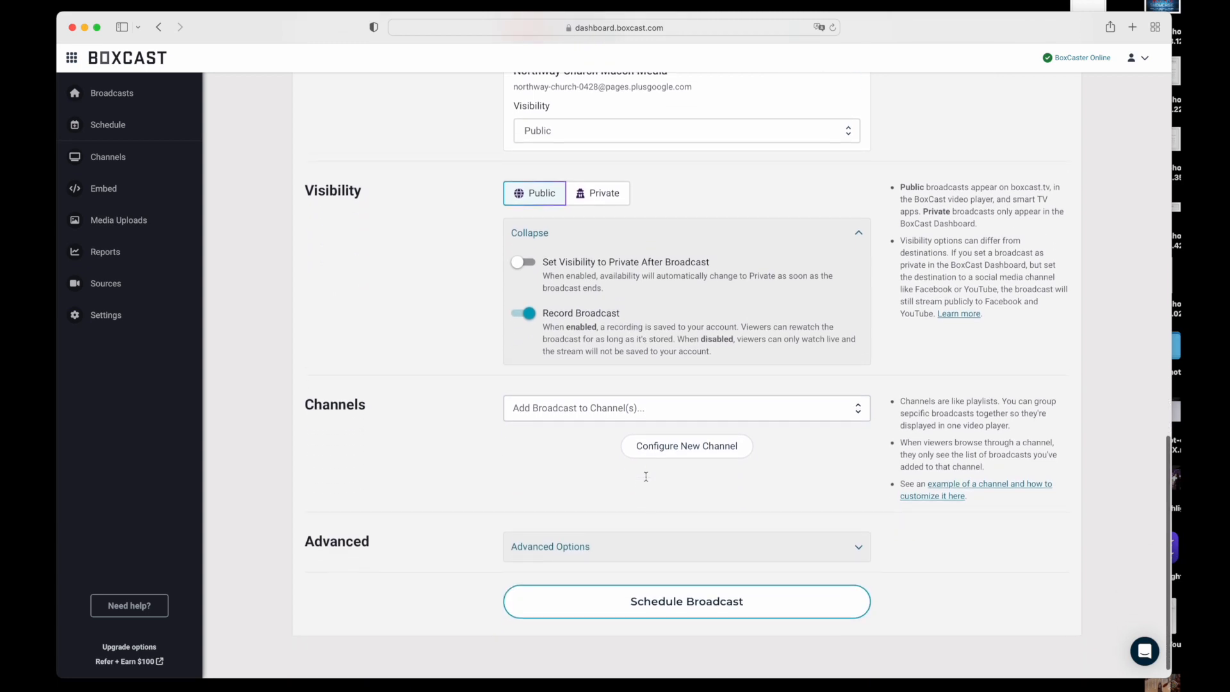
Expand the broadcast's advanced options and look over the available settings categories
{"action": "scroll", "coordinate": [647, 481], "scroll_direction": "down", "scroll_amount": 1}
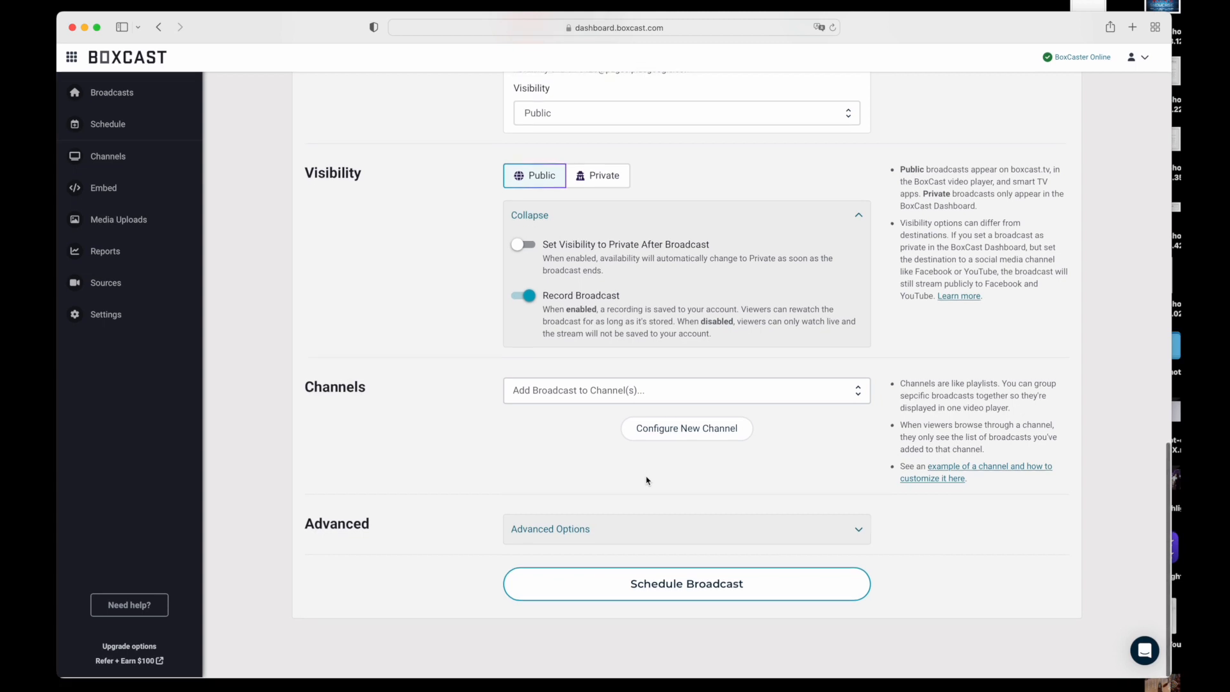
{"action": "left_click", "coordinate": [678, 528]}
{"action": "scroll", "coordinate": [683, 530], "scroll_direction": "down", "scroll_amount": 4}
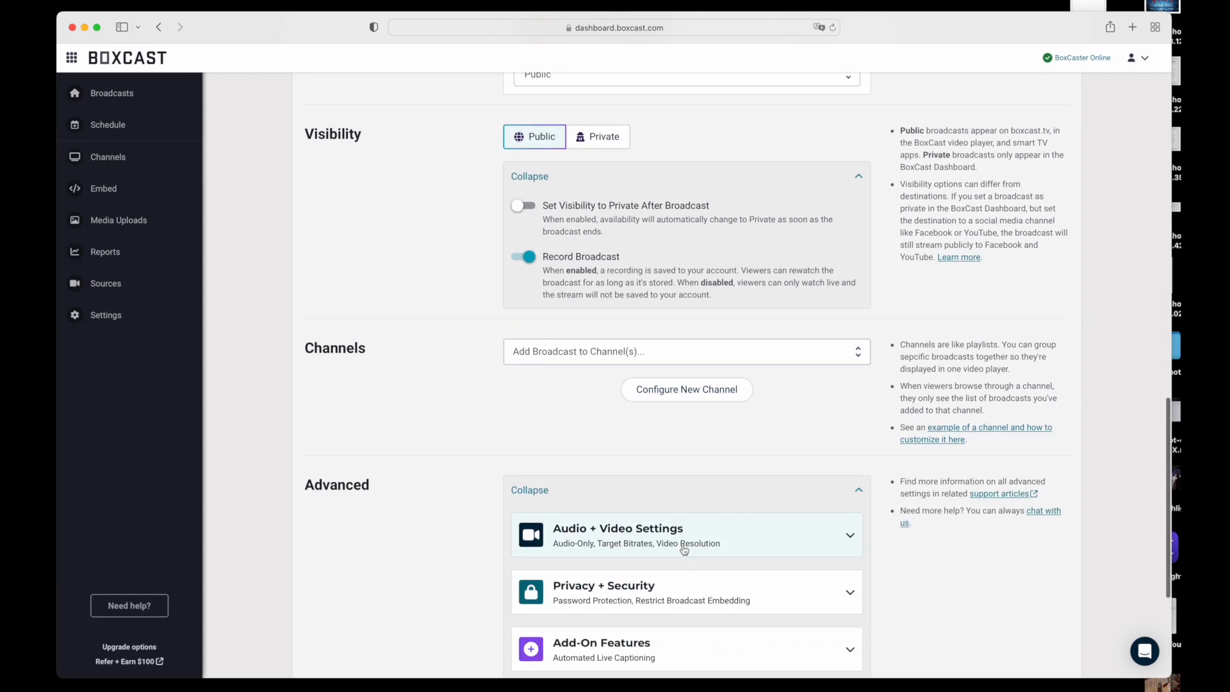
{"action": "scroll", "coordinate": [841, 495], "scroll_direction": "down", "scroll_amount": 5}
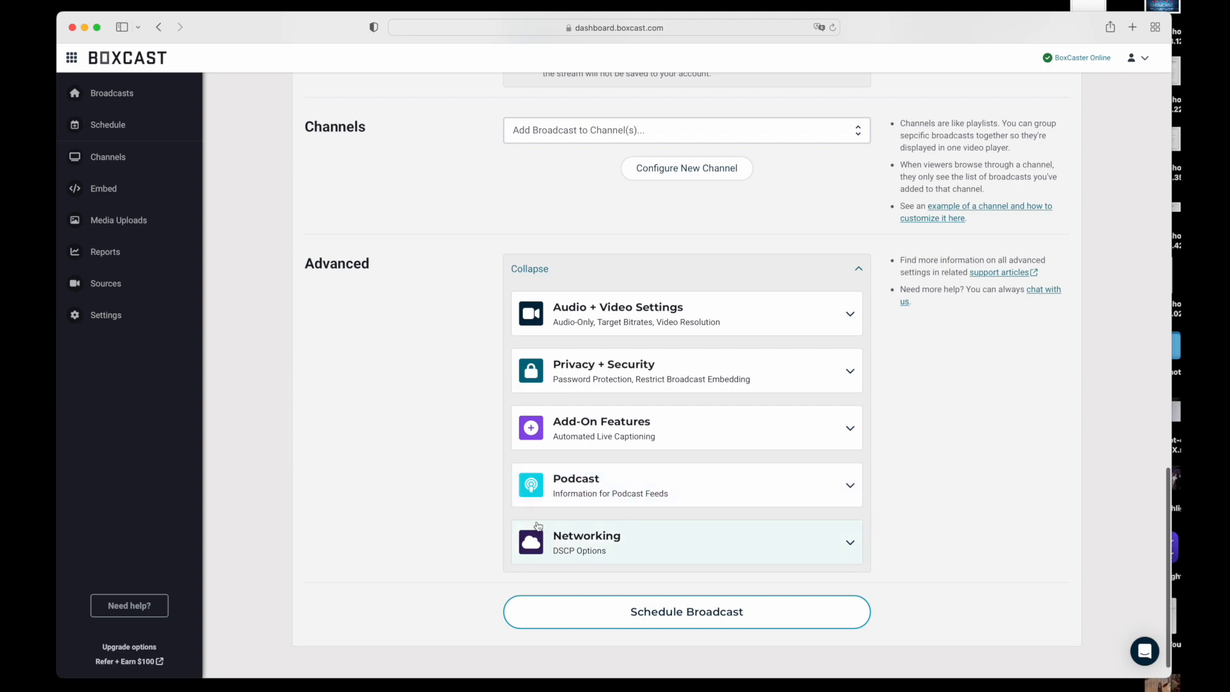
Review the whole broadcast form from its details to the advanced options, and schedule the broadcast
{"action": "scroll", "coordinate": [582, 532], "scroll_direction": "up", "scroll_amount": 15}
{"action": "scroll", "coordinate": [581, 532], "scroll_direction": "up", "scroll_amount": 1}
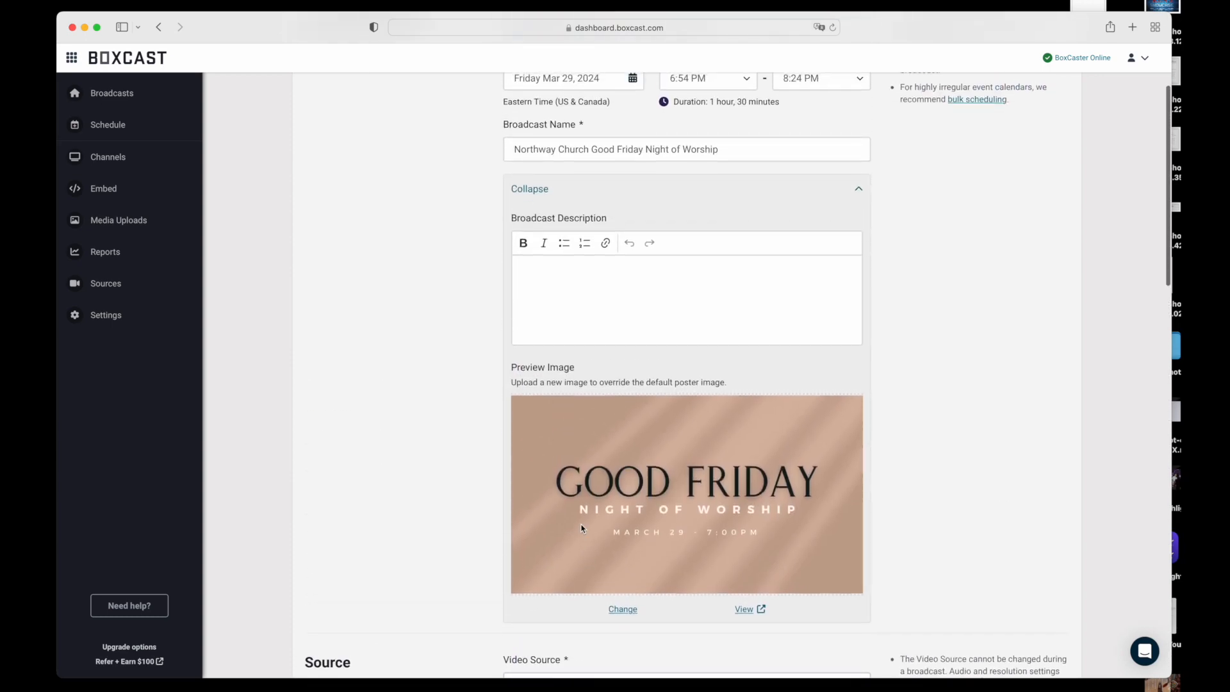
{"action": "scroll", "coordinate": [582, 528], "scroll_direction": "up", "scroll_amount": 3}
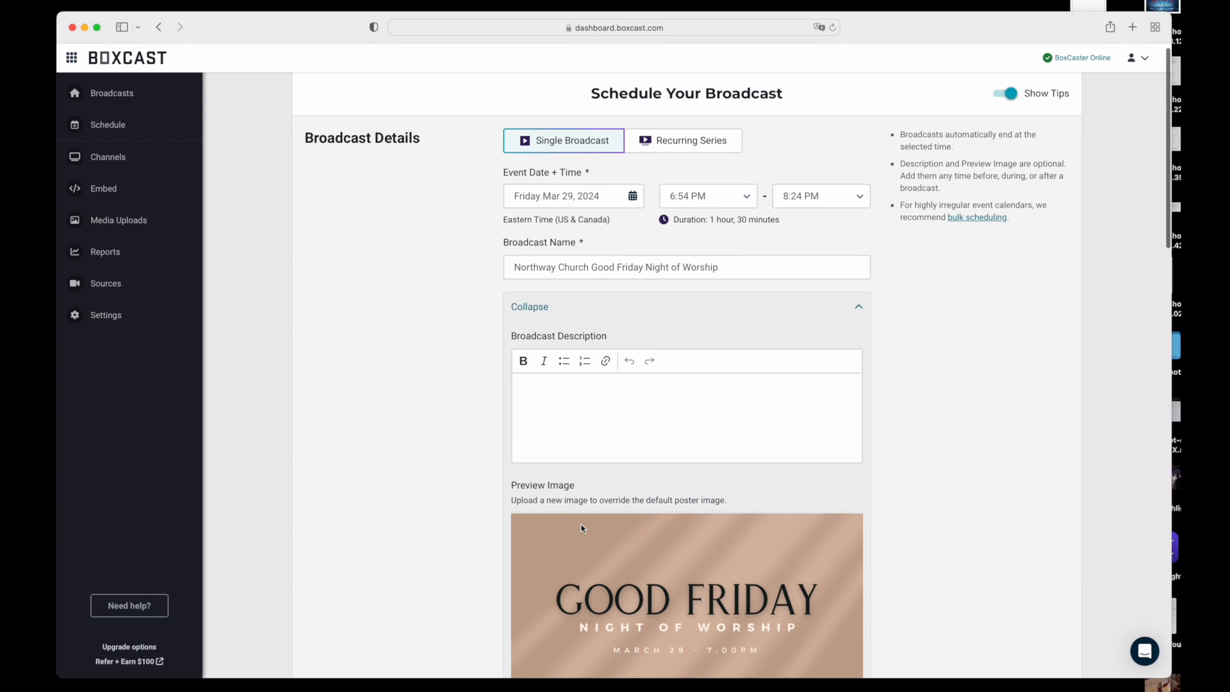
{"action": "scroll", "coordinate": [506, 527], "scroll_direction": "down", "scroll_amount": 15}
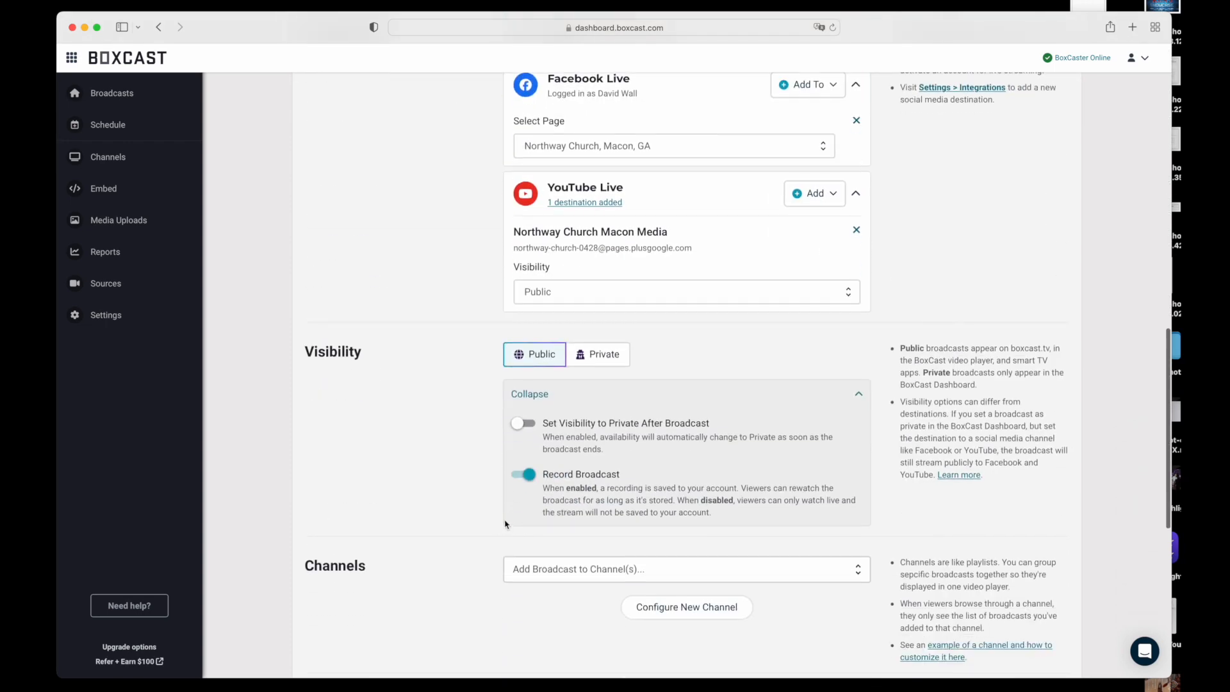
{"action": "scroll", "coordinate": [503, 525], "scroll_direction": "down", "scroll_amount": 6}
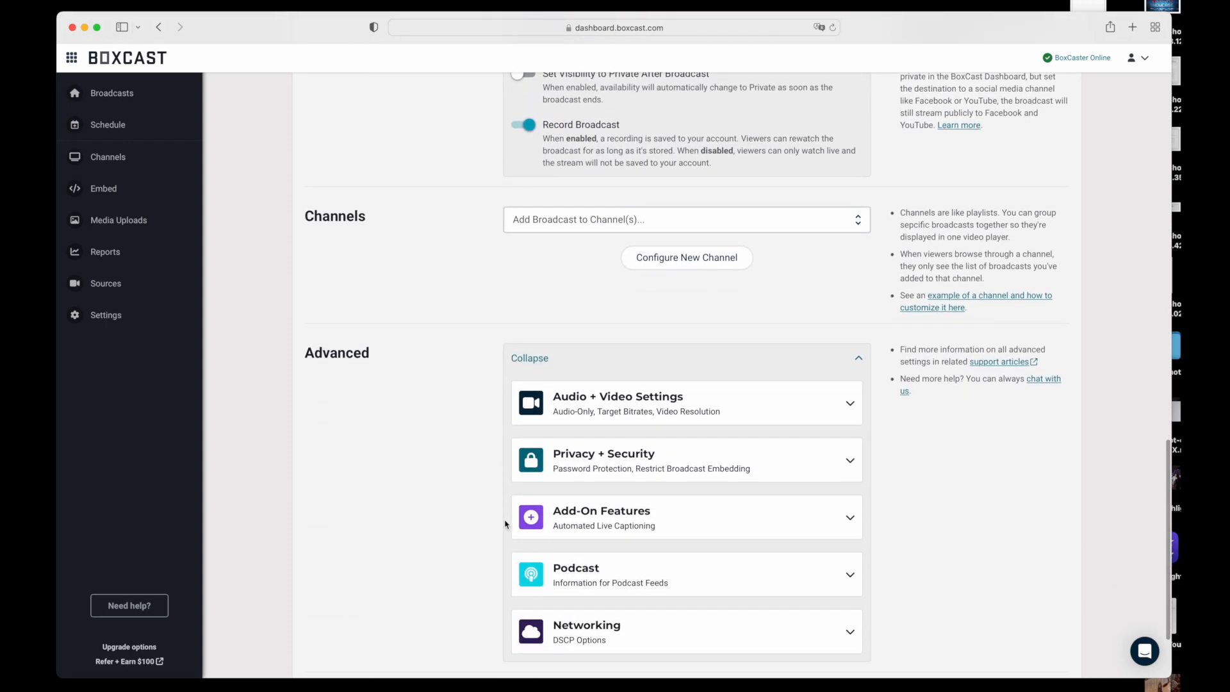
{"action": "scroll", "coordinate": [506, 524], "scroll_direction": "down", "scroll_amount": 3}
{"action": "left_click", "coordinate": [664, 621]}
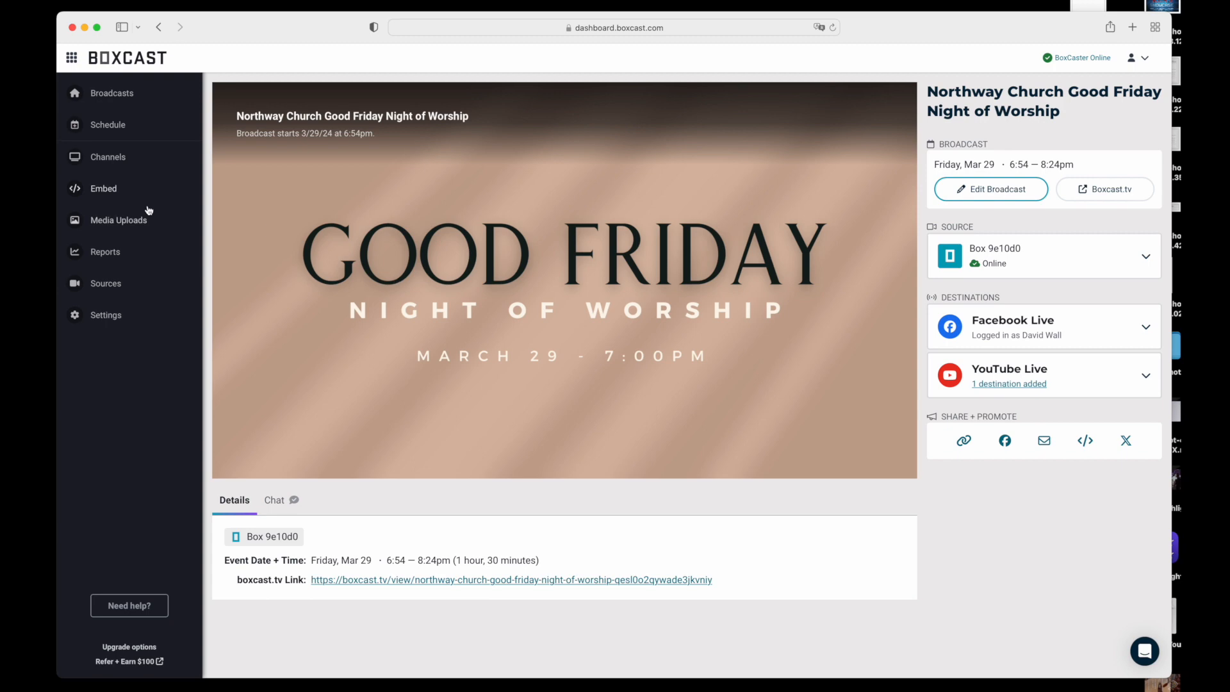
Open the Web Embed configuration and examine the player preview and the JavaScript embed code for all broadcasts
{"action": "left_click", "coordinate": [100, 189]}
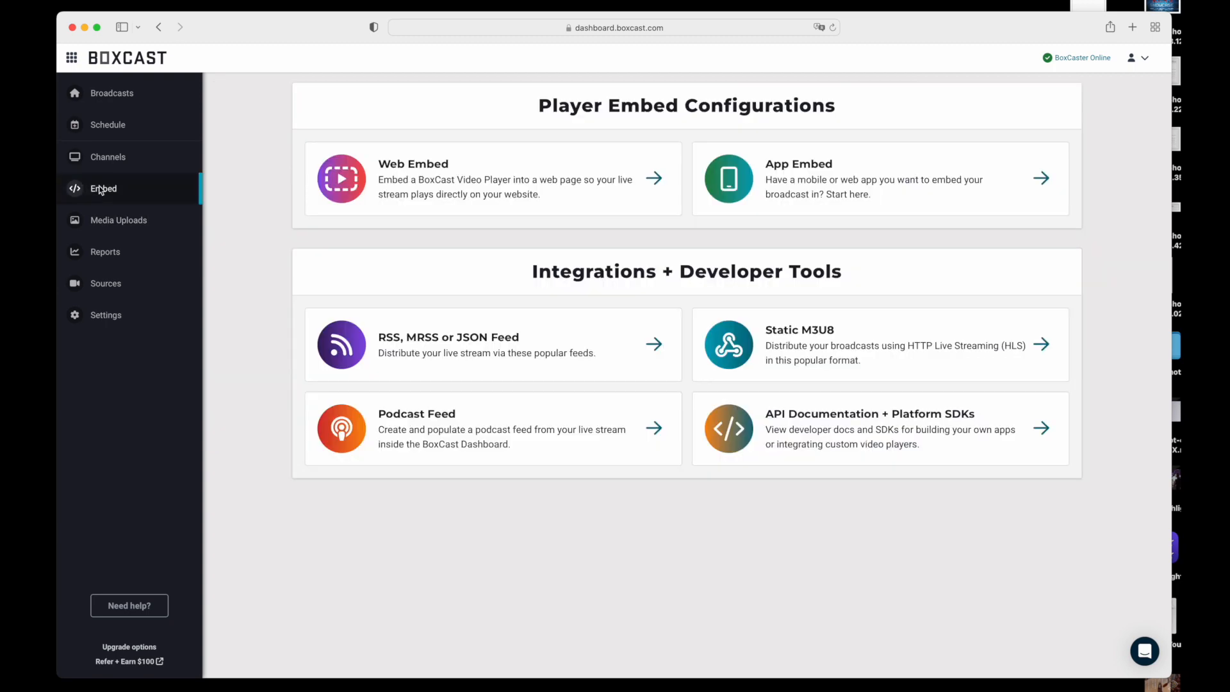
{"action": "left_click", "coordinate": [465, 181]}
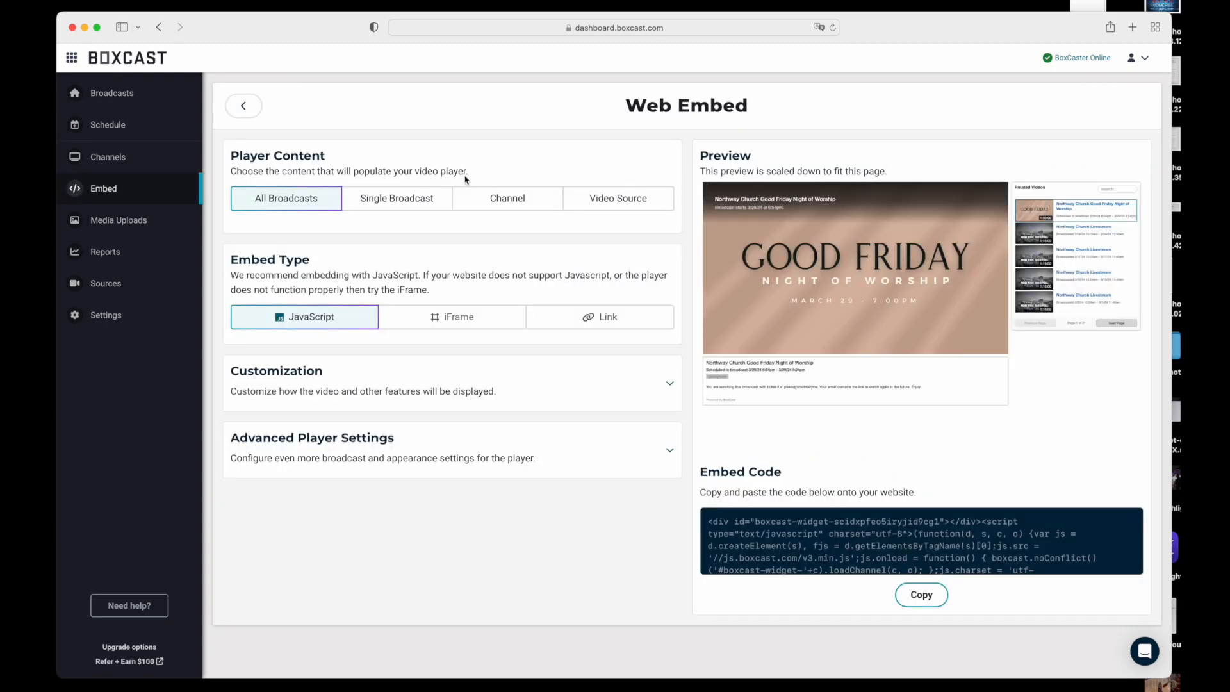
{"action": "scroll", "coordinate": [981, 553], "scroll_direction": "down", "scroll_amount": 5}
{"action": "scroll", "coordinate": [979, 552], "scroll_direction": "up", "scroll_amount": 5}
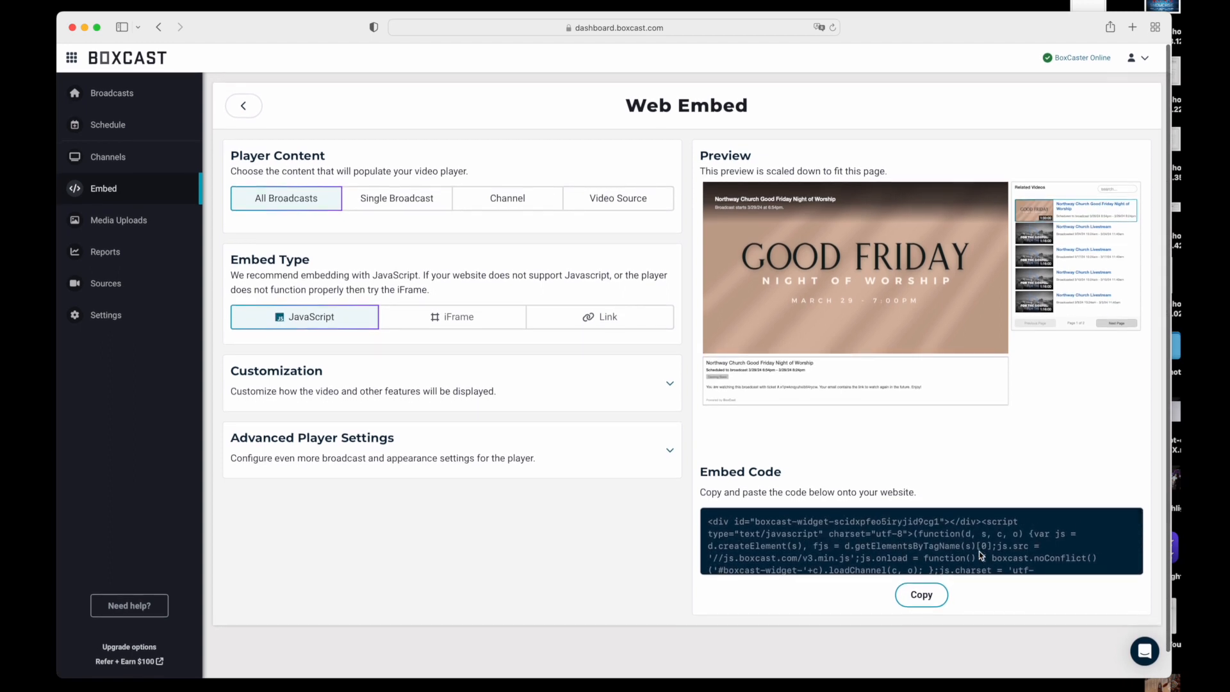
{"action": "scroll", "coordinate": [979, 551], "scroll_direction": "down", "scroll_amount": 3}
{"action": "scroll", "coordinate": [979, 555], "scroll_direction": "down", "scroll_amount": 3}
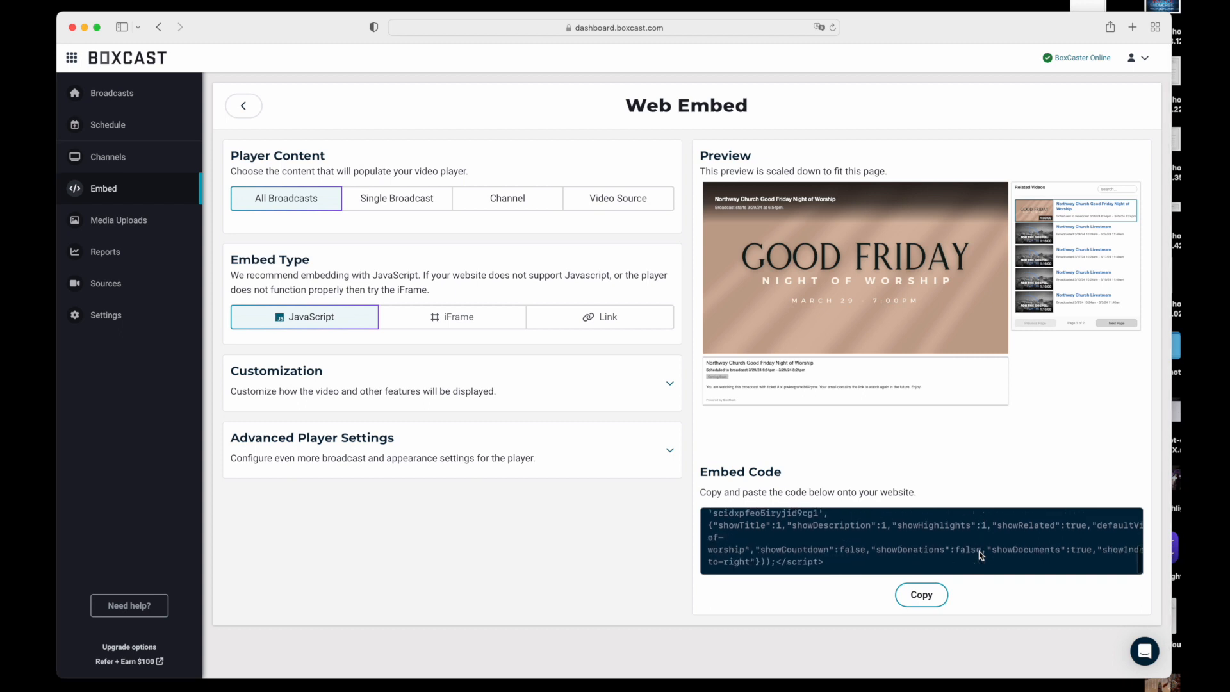
{"action": "scroll", "coordinate": [979, 552], "scroll_direction": "down", "scroll_amount": 2}
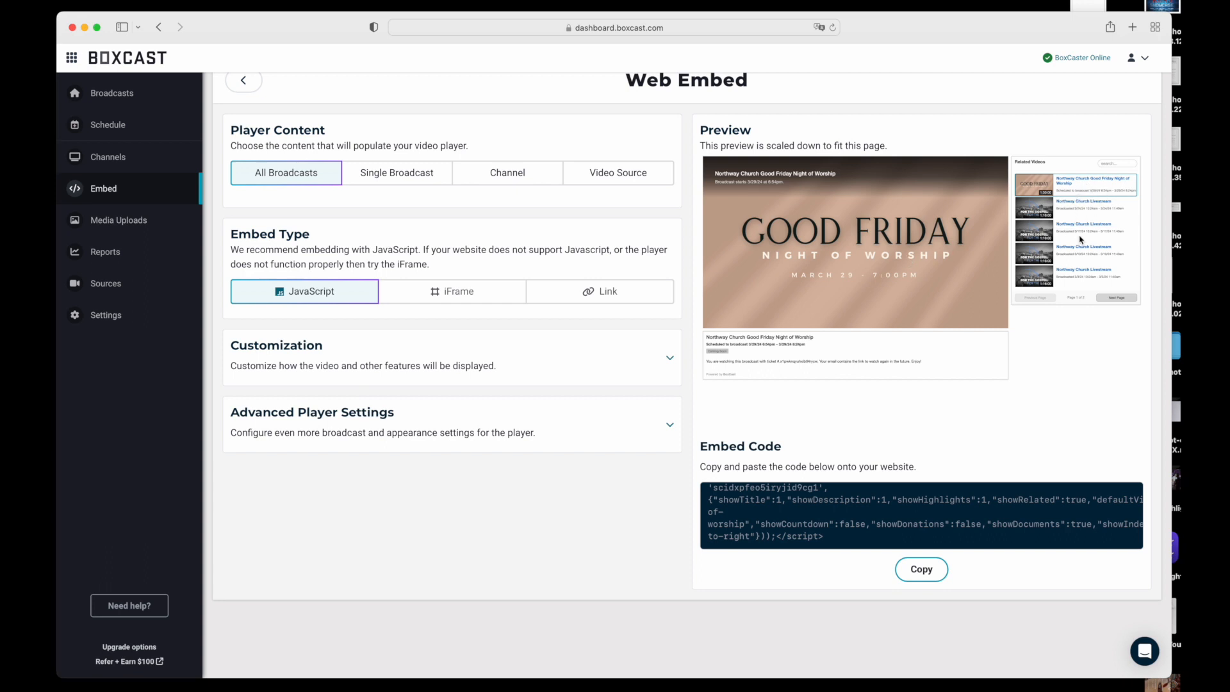
{"action": "scroll", "coordinate": [1081, 268], "scroll_direction": "up", "scroll_amount": 1}
{"action": "scroll", "coordinate": [1080, 291], "scroll_direction": "up", "scroll_amount": 1}
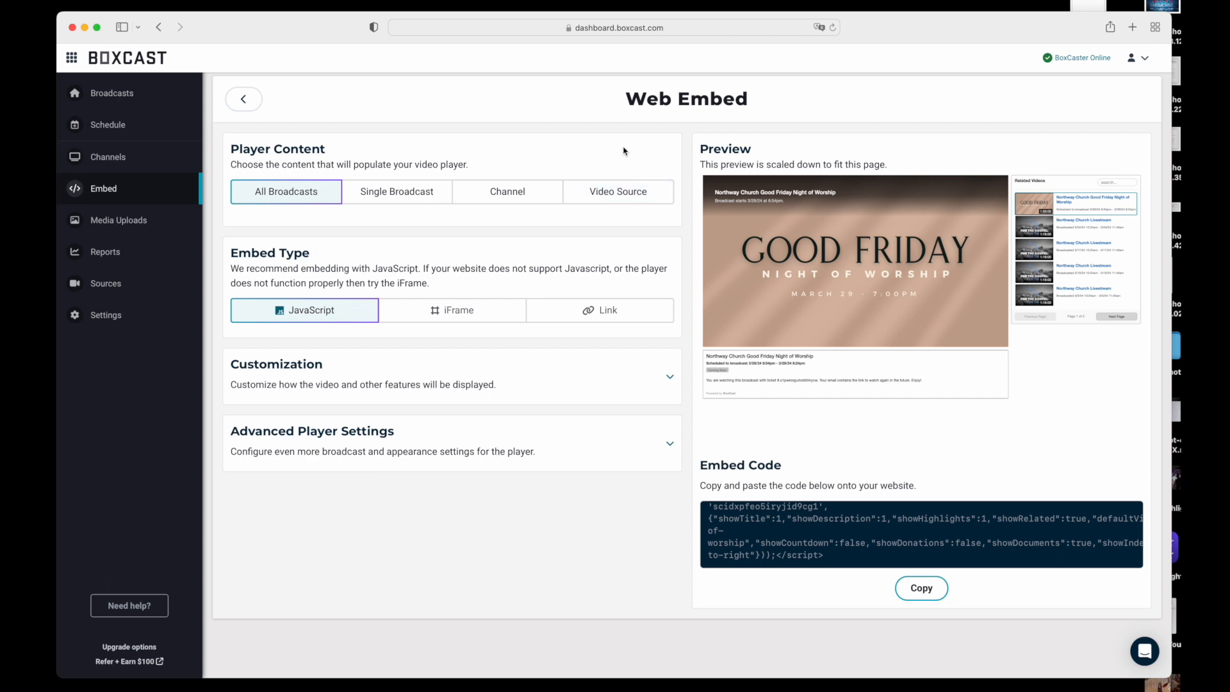
Examine the details of the Box 9e10d0 video source and return to the broadcasts overview
{"action": "left_click", "coordinate": [119, 286]}
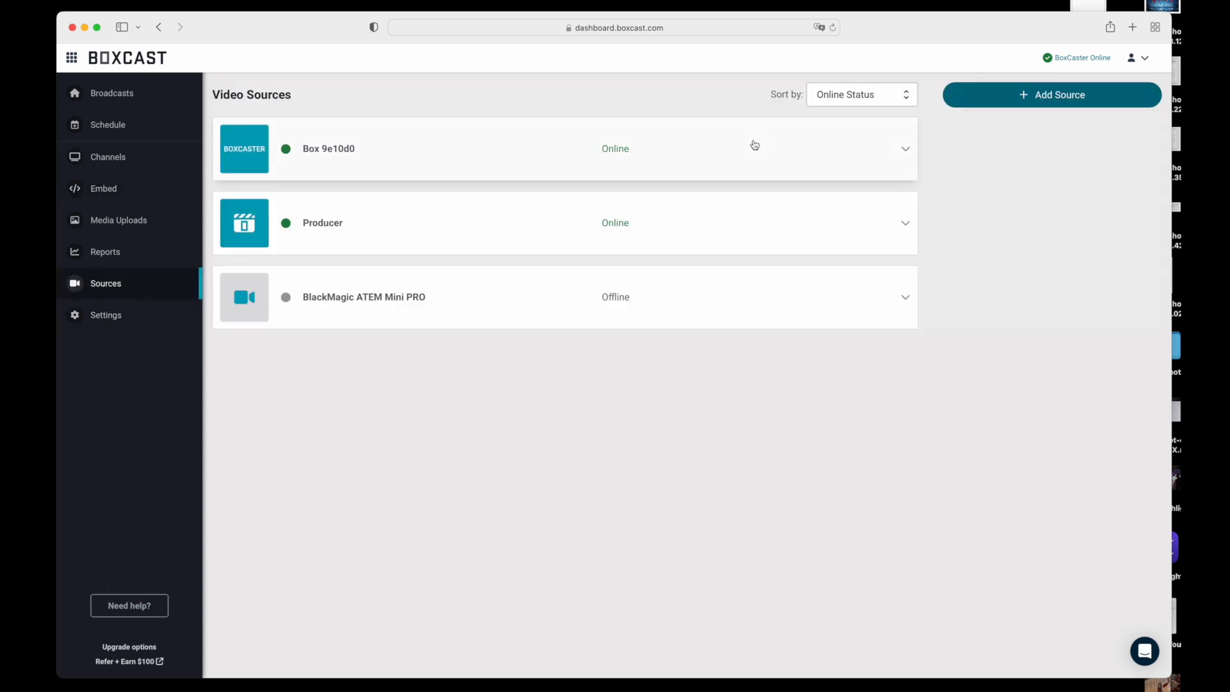
{"action": "left_click", "coordinate": [905, 150]}
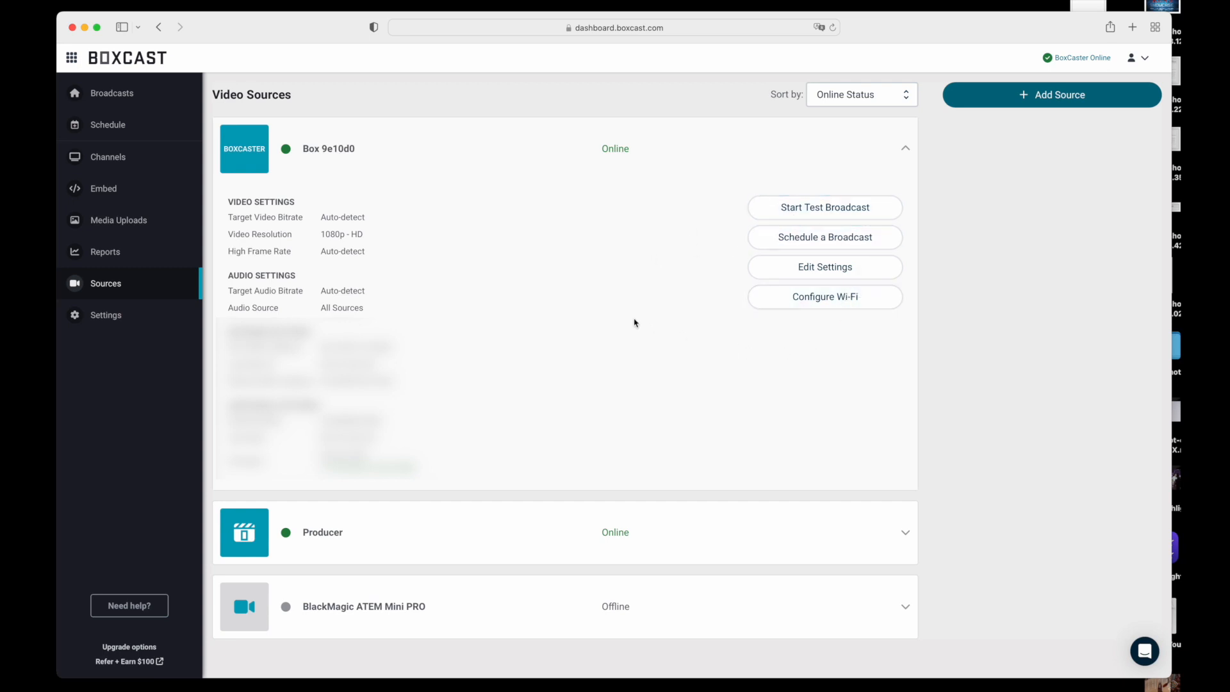
{"action": "left_click", "coordinate": [133, 98]}
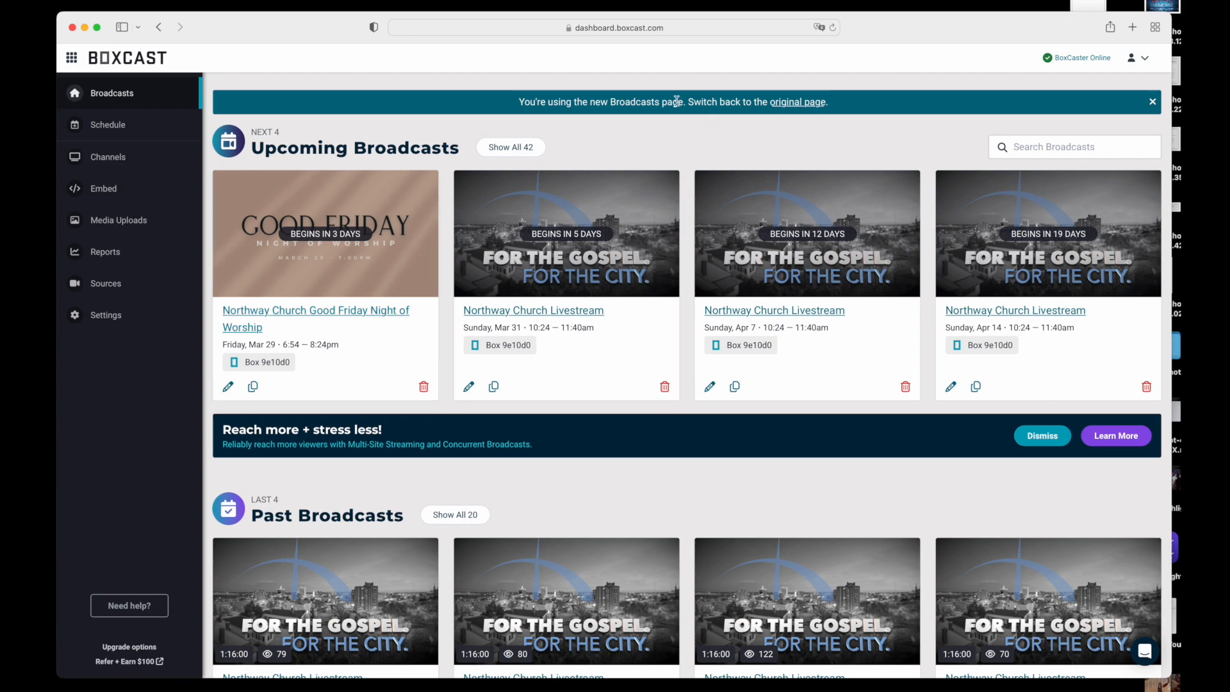
Go to northwaychurch.net, open its livestream page and examine the embedded player with the related videos
{"action": "left_click", "coordinate": [543, 27]}
{"action": "key", "text": "BackSpace"}
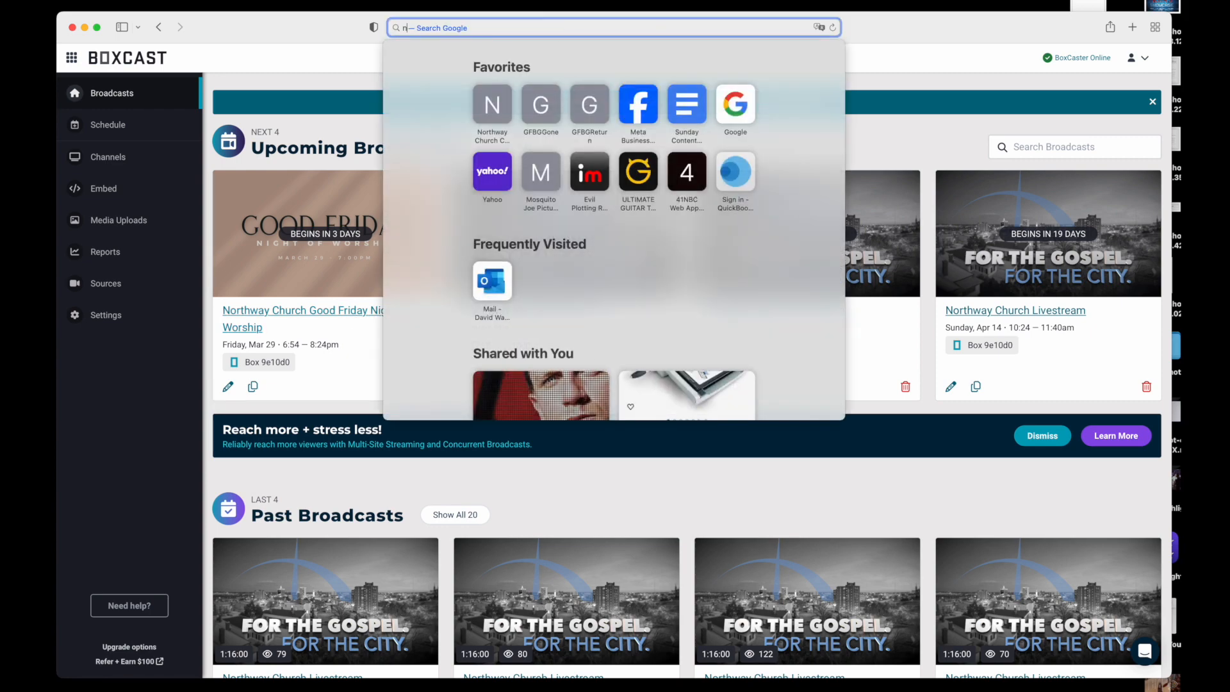
{"action": "type", "text": "northwaychurch.net"}
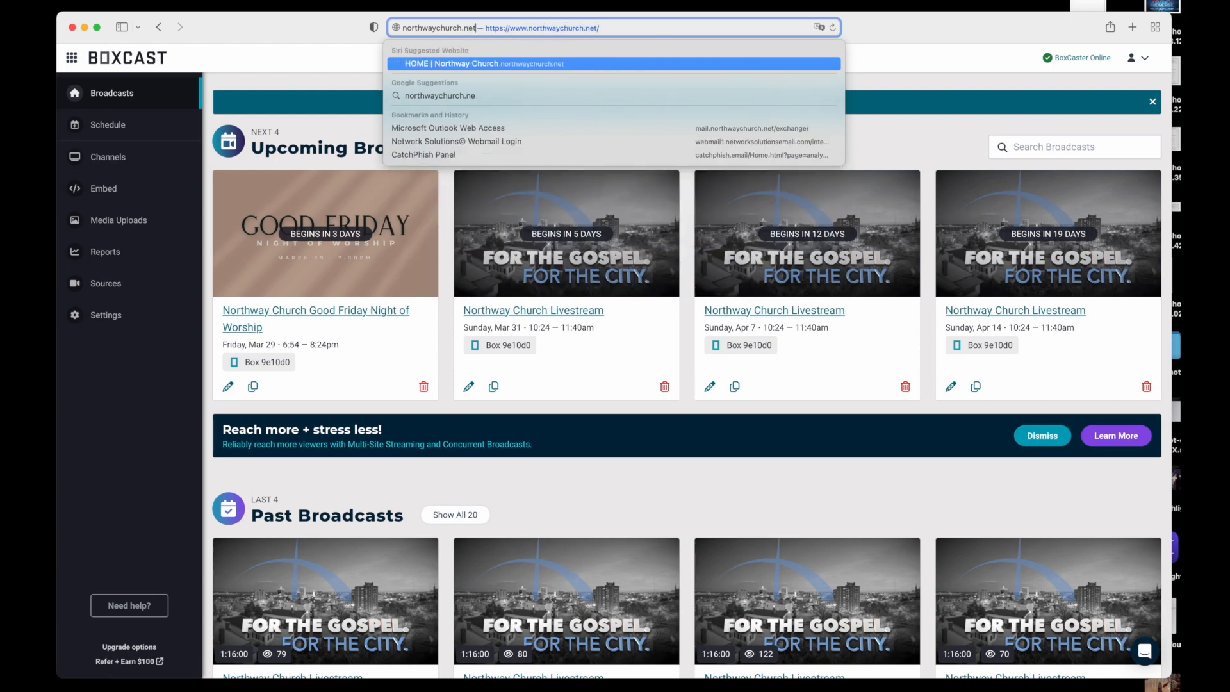
{"action": "key", "text": "Return"}
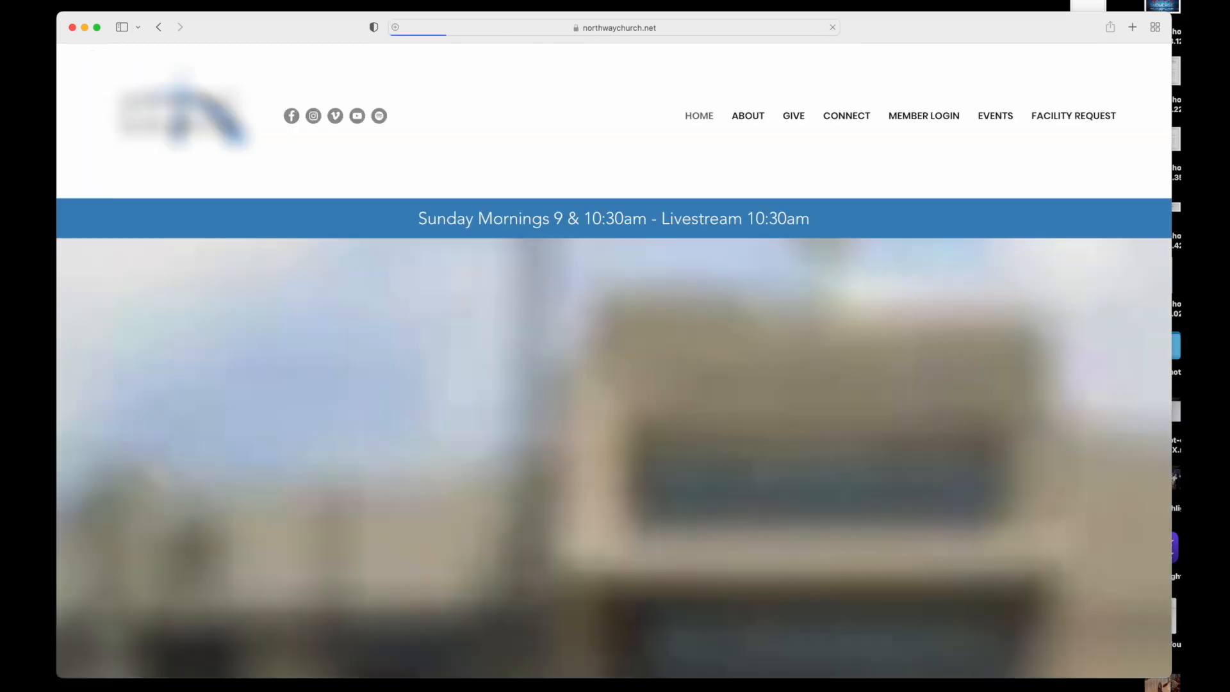
{"action": "scroll", "coordinate": [735, 263], "scroll_direction": "down", "scroll_amount": 6}
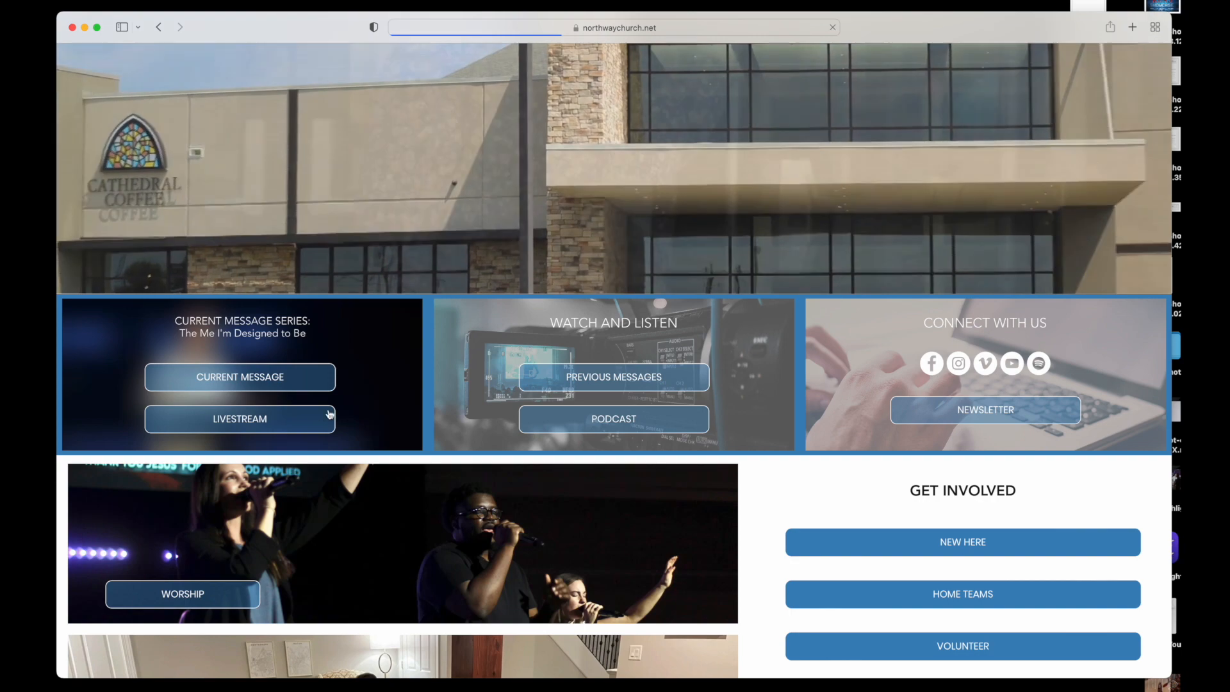
{"action": "left_click", "coordinate": [276, 419]}
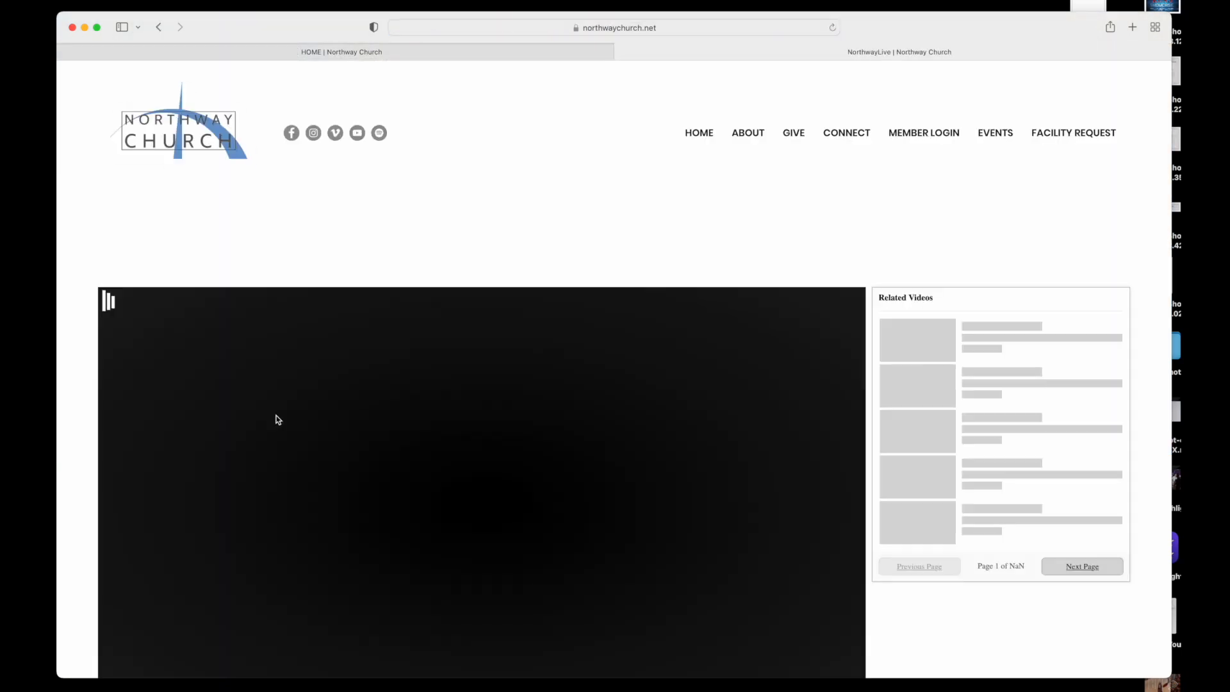
{"action": "scroll", "coordinate": [279, 419], "scroll_direction": "down", "scroll_amount": 2}
{"action": "scroll", "coordinate": [279, 417], "scroll_direction": "down", "scroll_amount": 1}
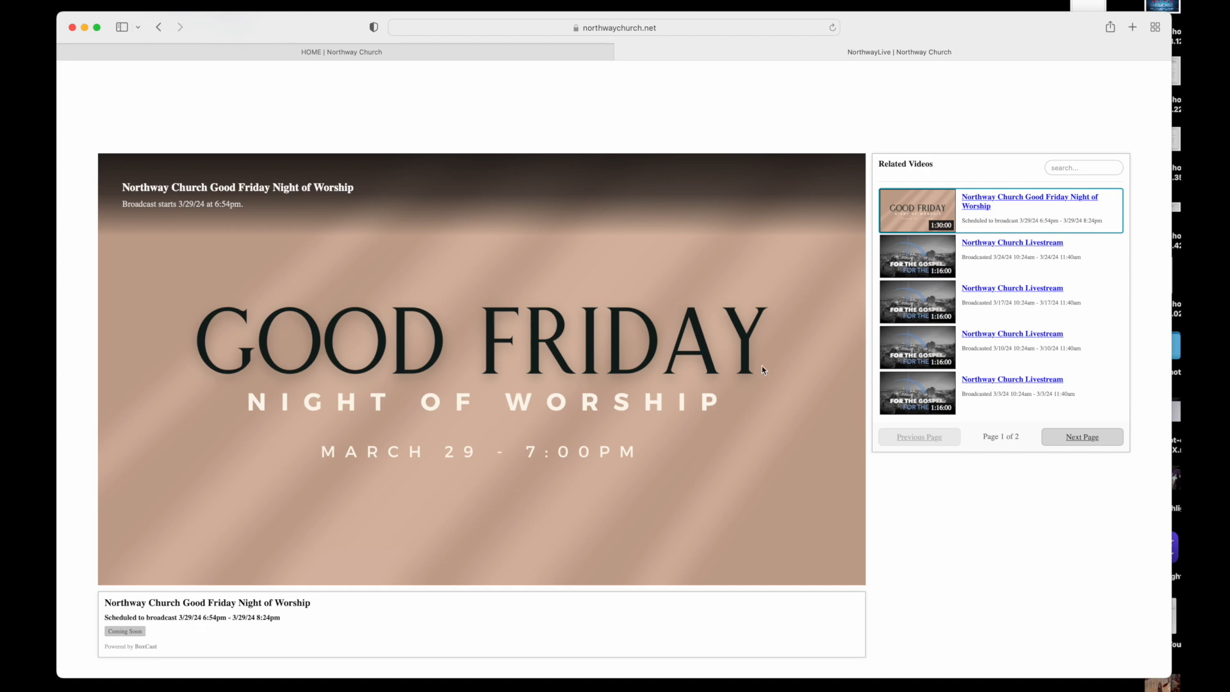
Play the 3/24/24 Northway Church Livestream recording from about 13 minutes in, and pause it
{"action": "left_click", "coordinate": [1024, 251]}
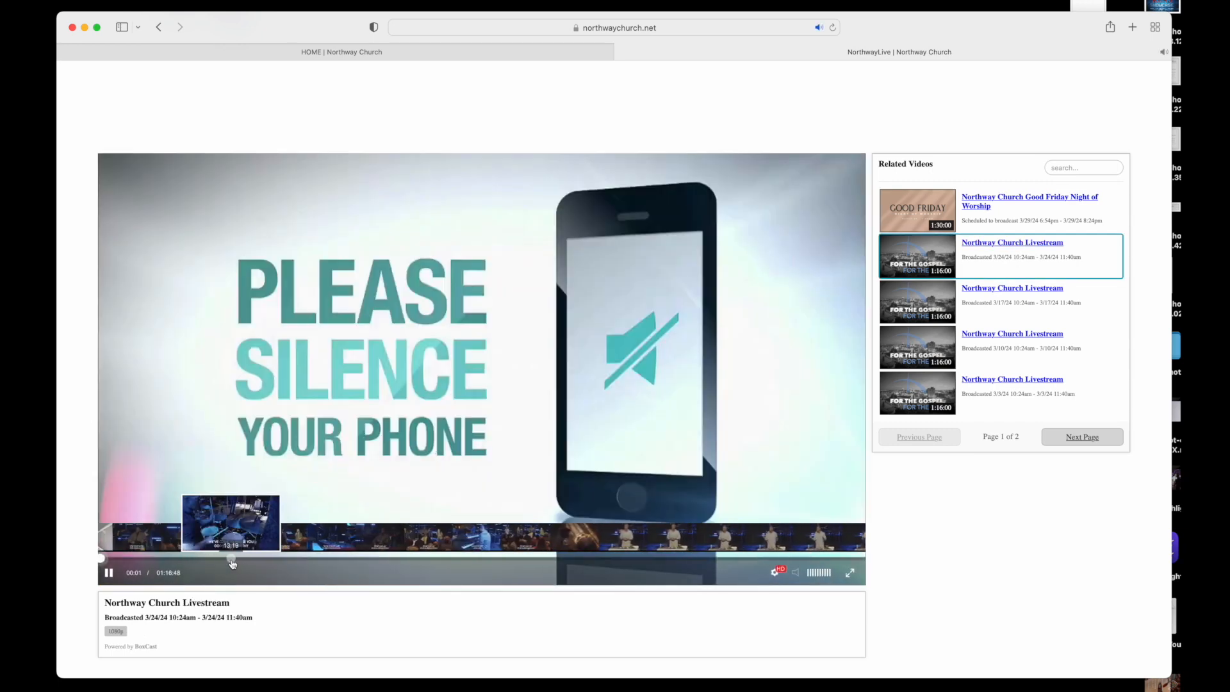
{"action": "left_click", "coordinate": [232, 560]}
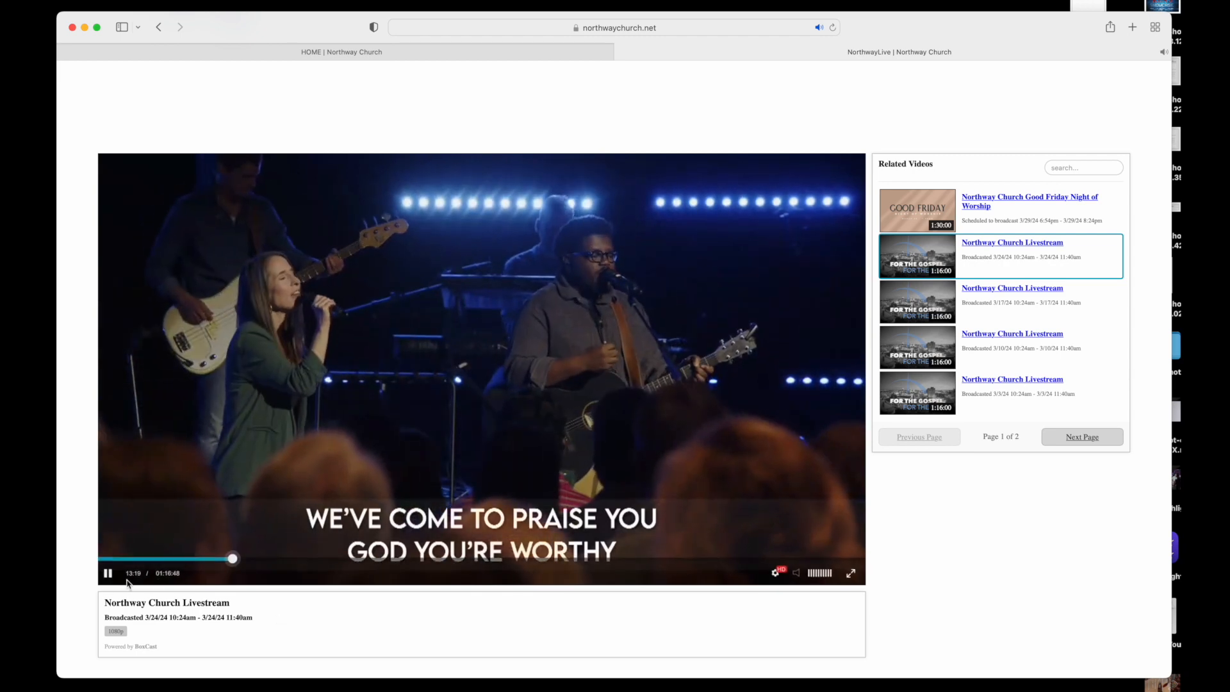
{"action": "left_click", "coordinate": [108, 574]}
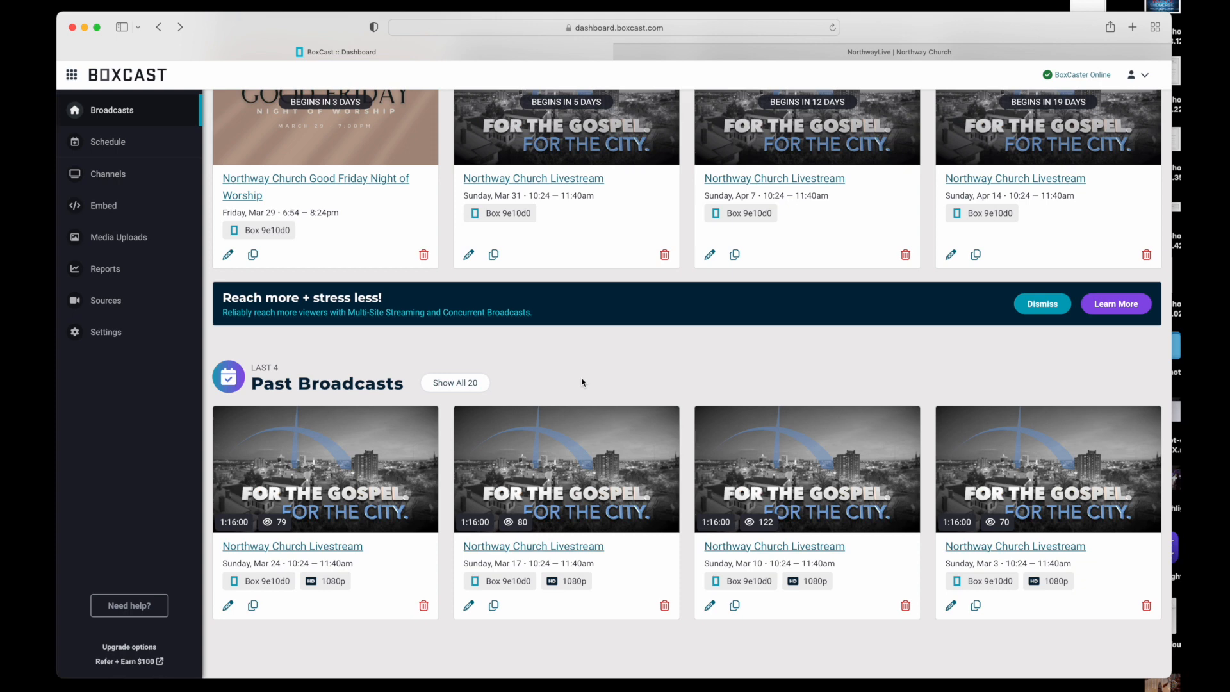
Look over the upcoming and past broadcasts in the BoxCast dashboard
{"action": "scroll", "coordinate": [582, 382], "scroll_direction": "up", "scroll_amount": 3}
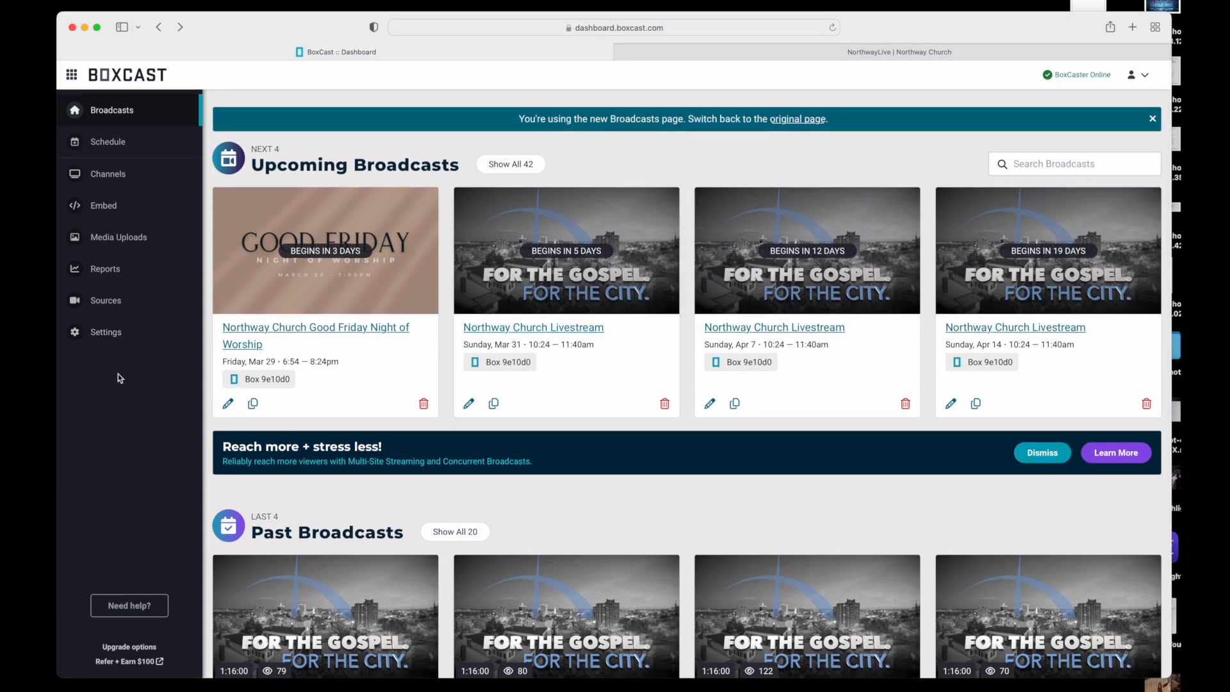
{"action": "scroll", "coordinate": [418, 301], "scroll_direction": "down", "scroll_amount": 3}
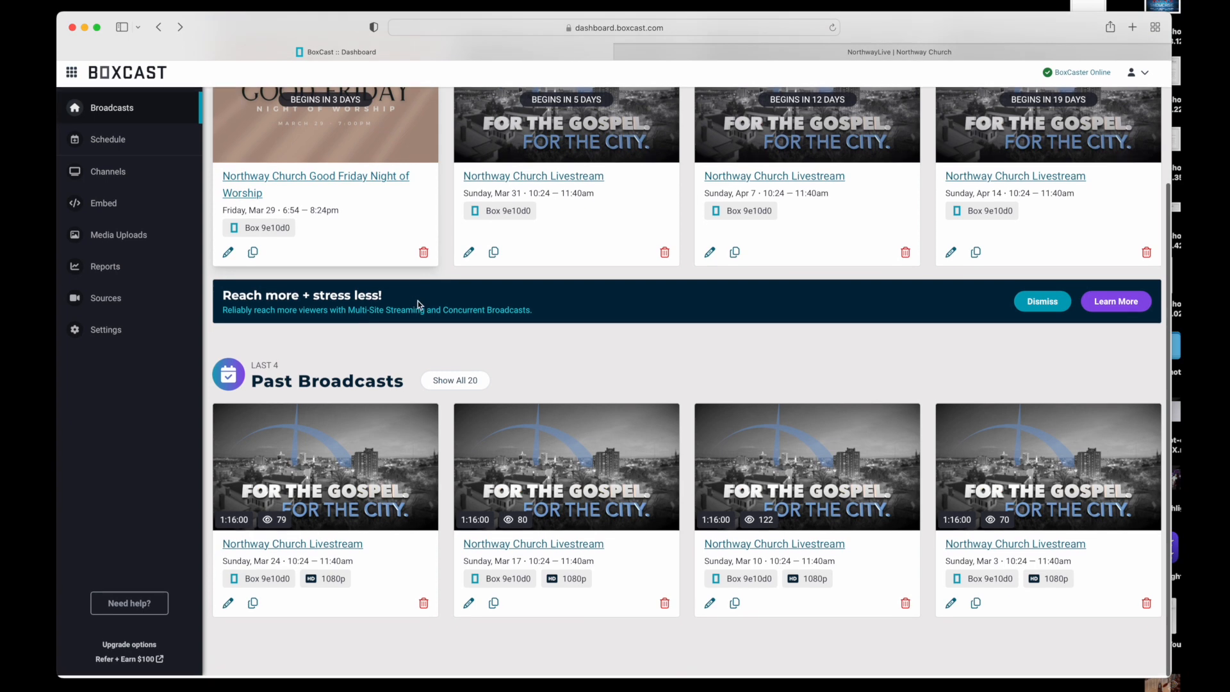
{"action": "scroll", "coordinate": [516, 317], "scroll_direction": "up", "scroll_amount": 1}
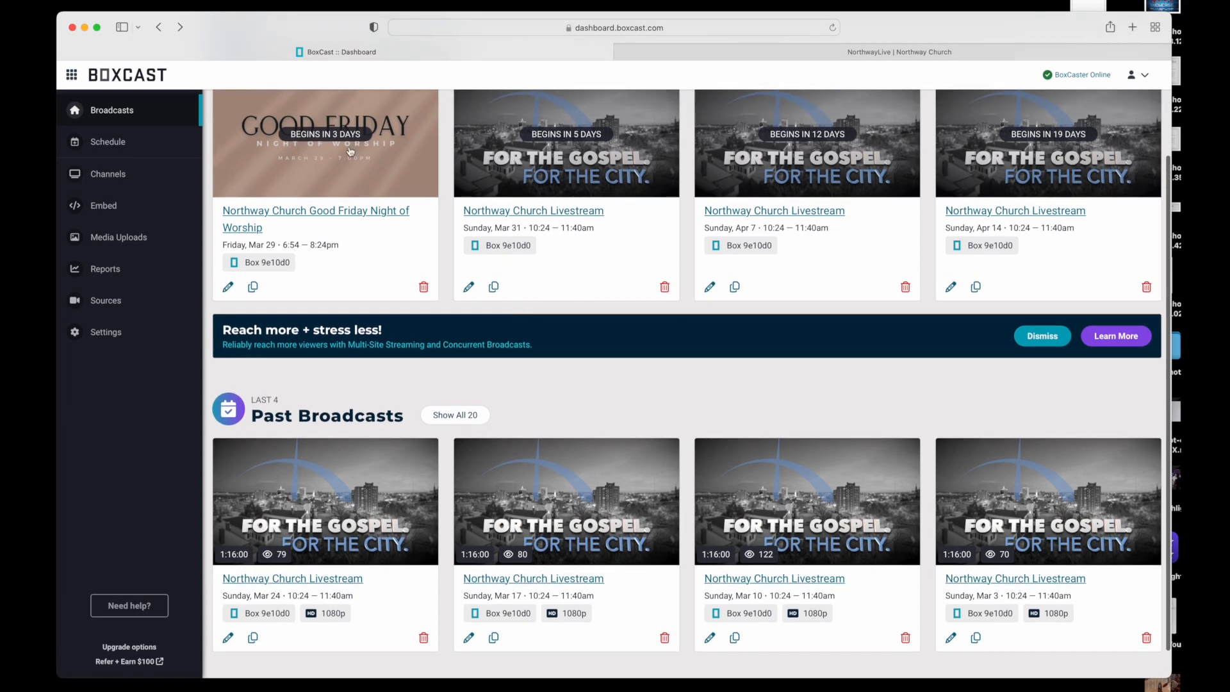
View the broadcast scheduling options and the channels section, and open the account settings
{"action": "left_click", "coordinate": [120, 142]}
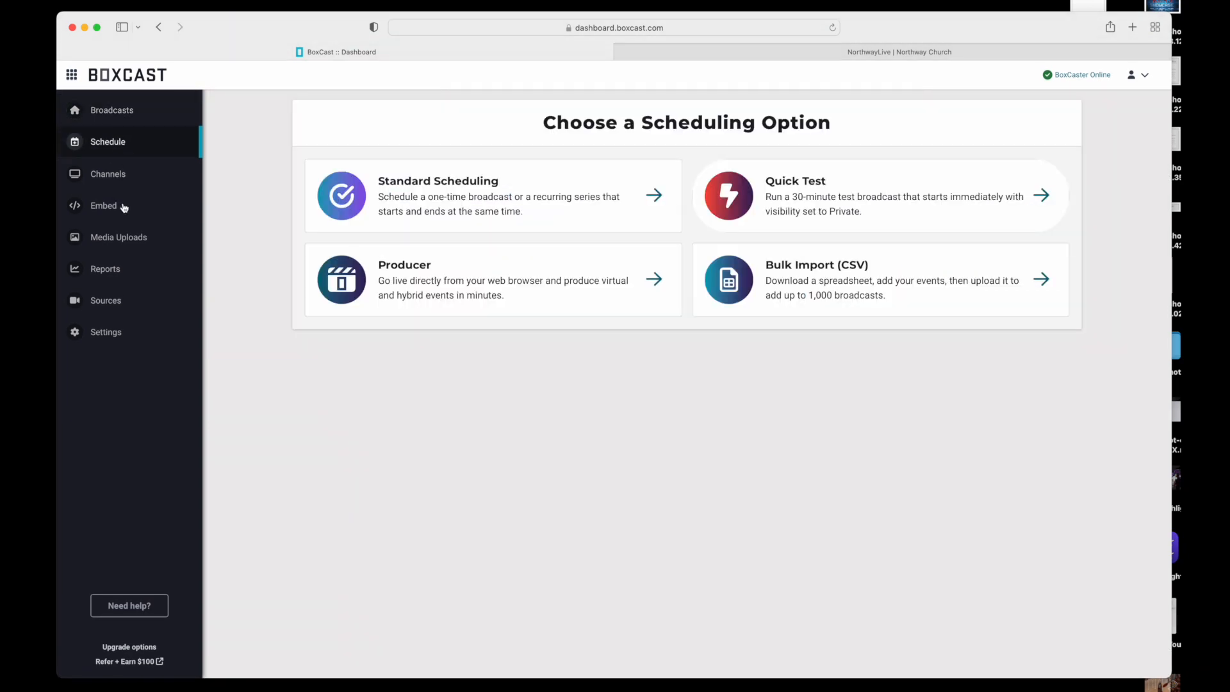
{"action": "left_click", "coordinate": [119, 182]}
{"action": "left_click", "coordinate": [106, 332]}
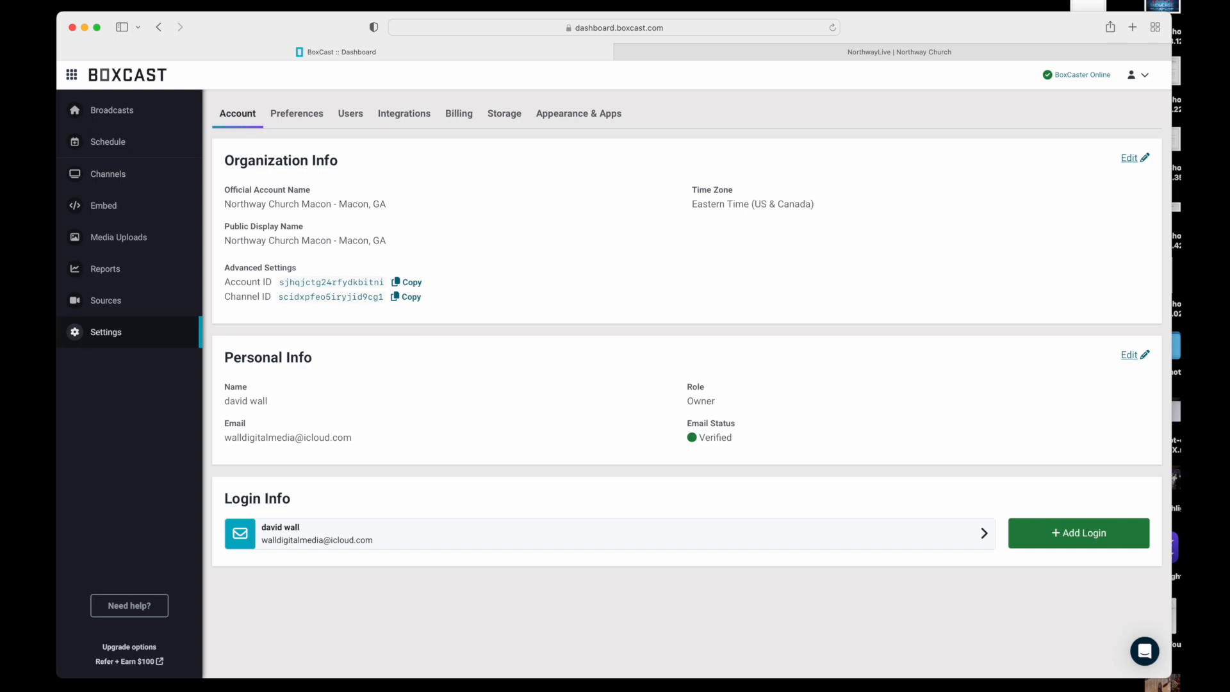
Open the BoxCast support messenger and look through its help articles, news and blog posts
{"action": "left_click", "coordinate": [1144, 654]}
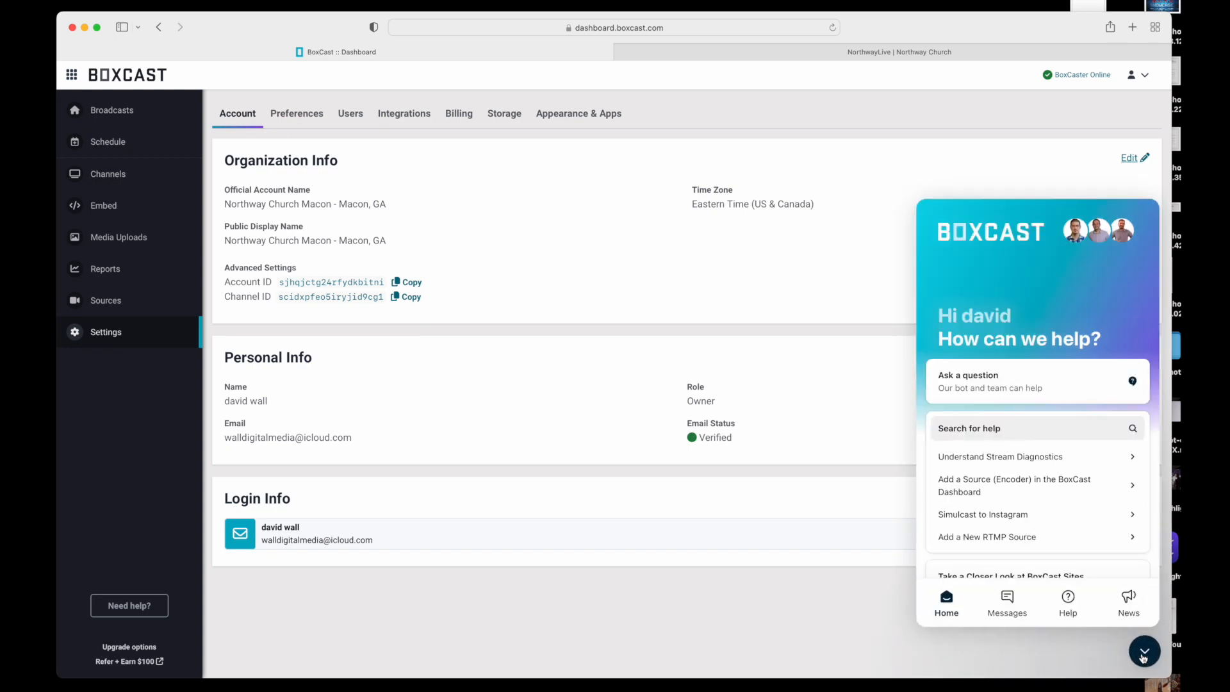
{"action": "scroll", "coordinate": [1074, 449], "scroll_direction": "down", "scroll_amount": 4}
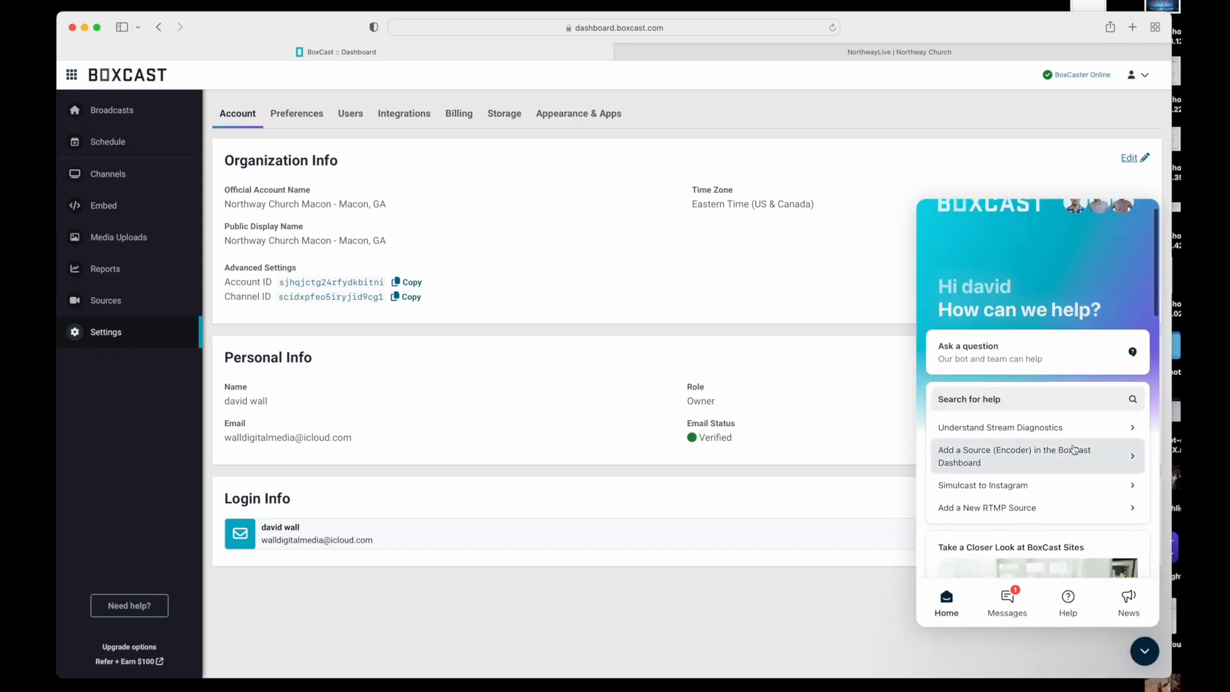
{"action": "scroll", "coordinate": [1075, 450], "scroll_direction": "down", "scroll_amount": 10}
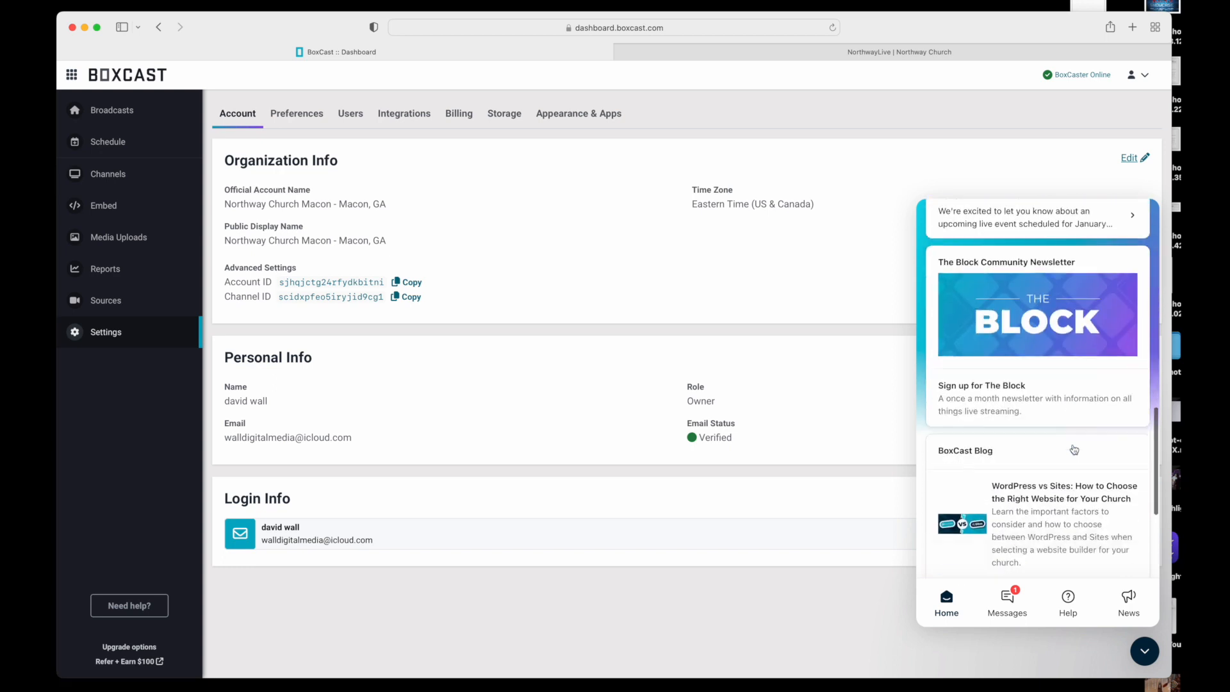
{"action": "scroll", "coordinate": [1074, 544], "scroll_direction": "down", "scroll_amount": 3}
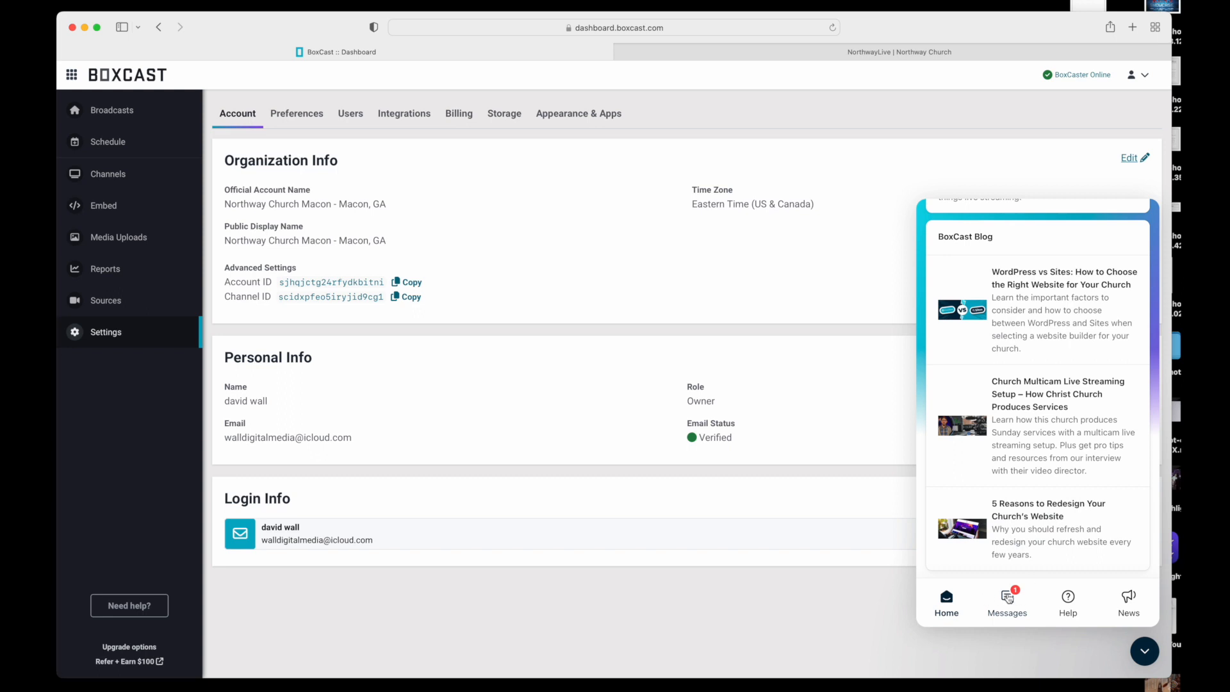
{"action": "scroll", "coordinate": [990, 551], "scroll_direction": "up", "scroll_amount": 13}
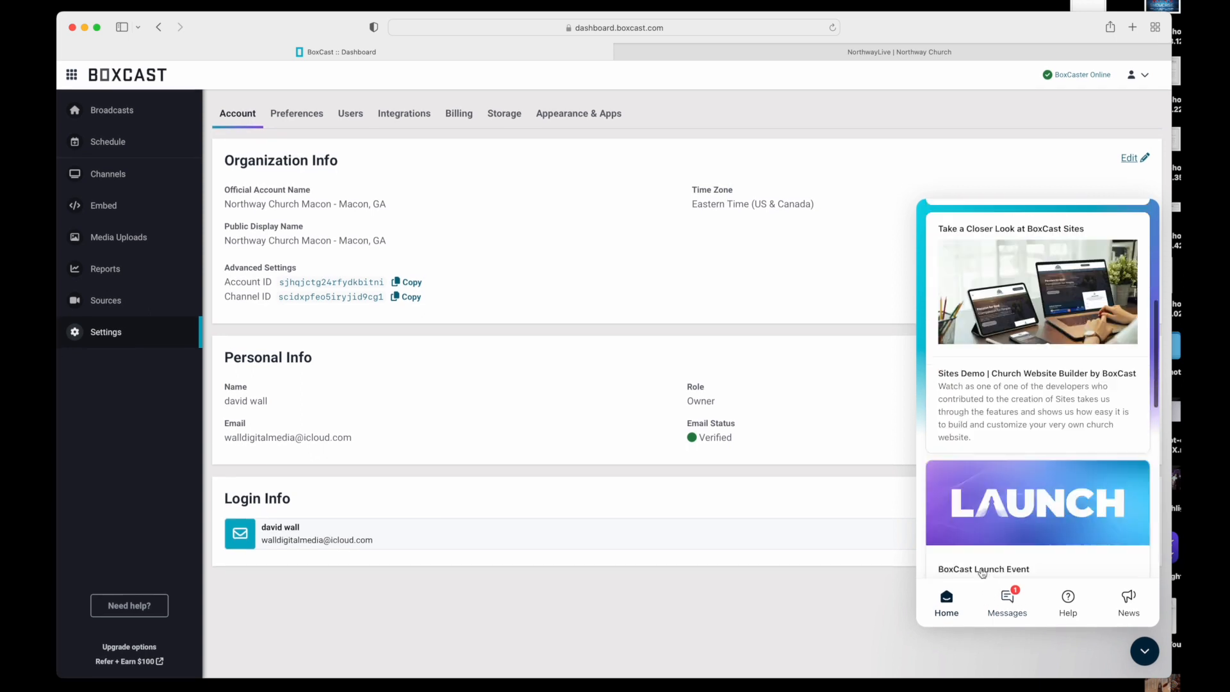